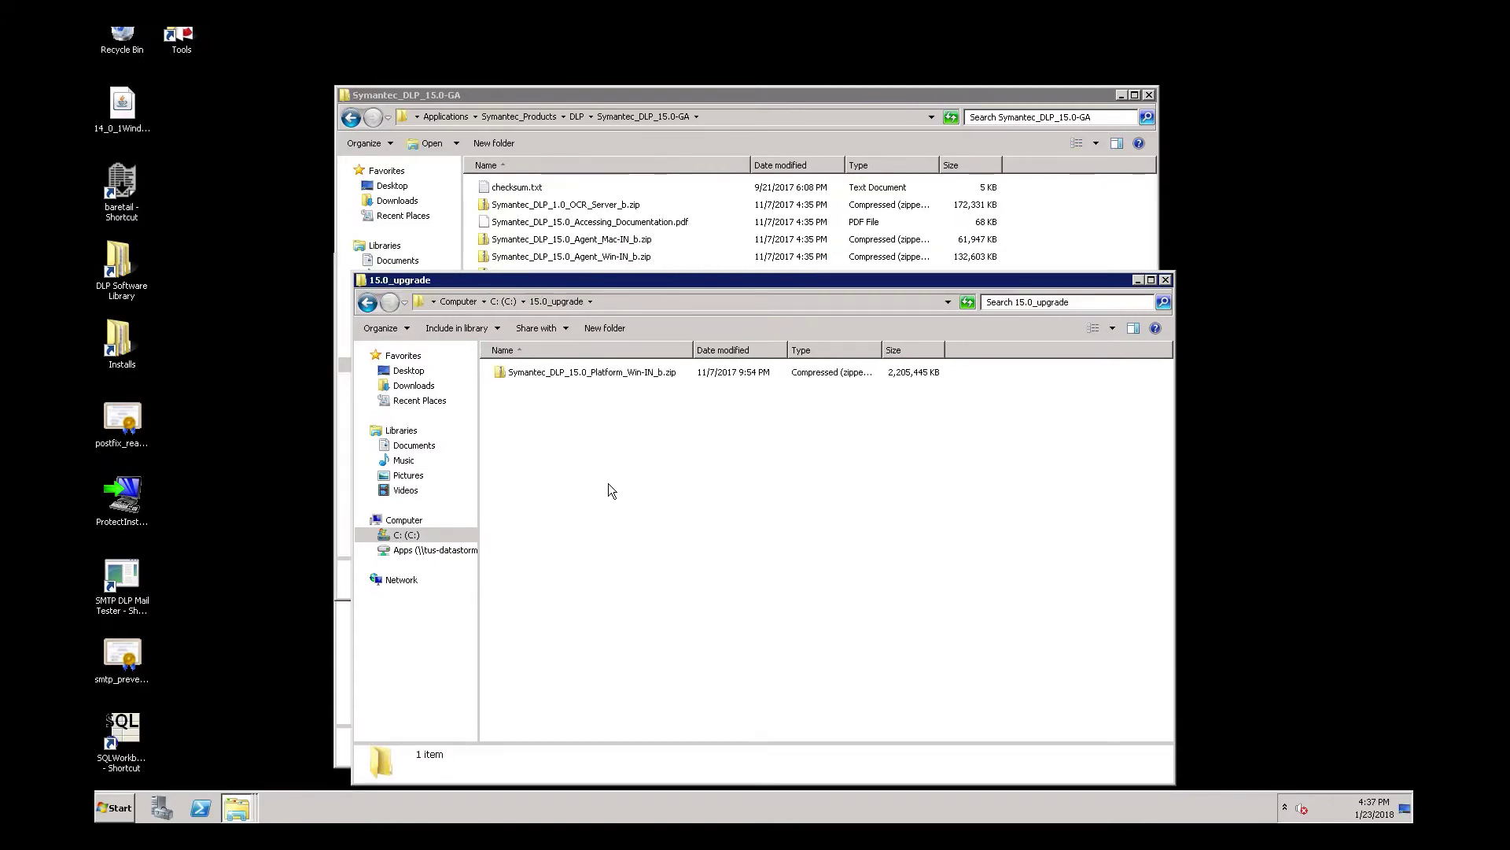
# Copy 15.0_Upgrader_Windows.jar from the zip's DLP\15.0\Upgrade_14.X_to_15.0 folder
pyautogui.doubleClick(578, 371)
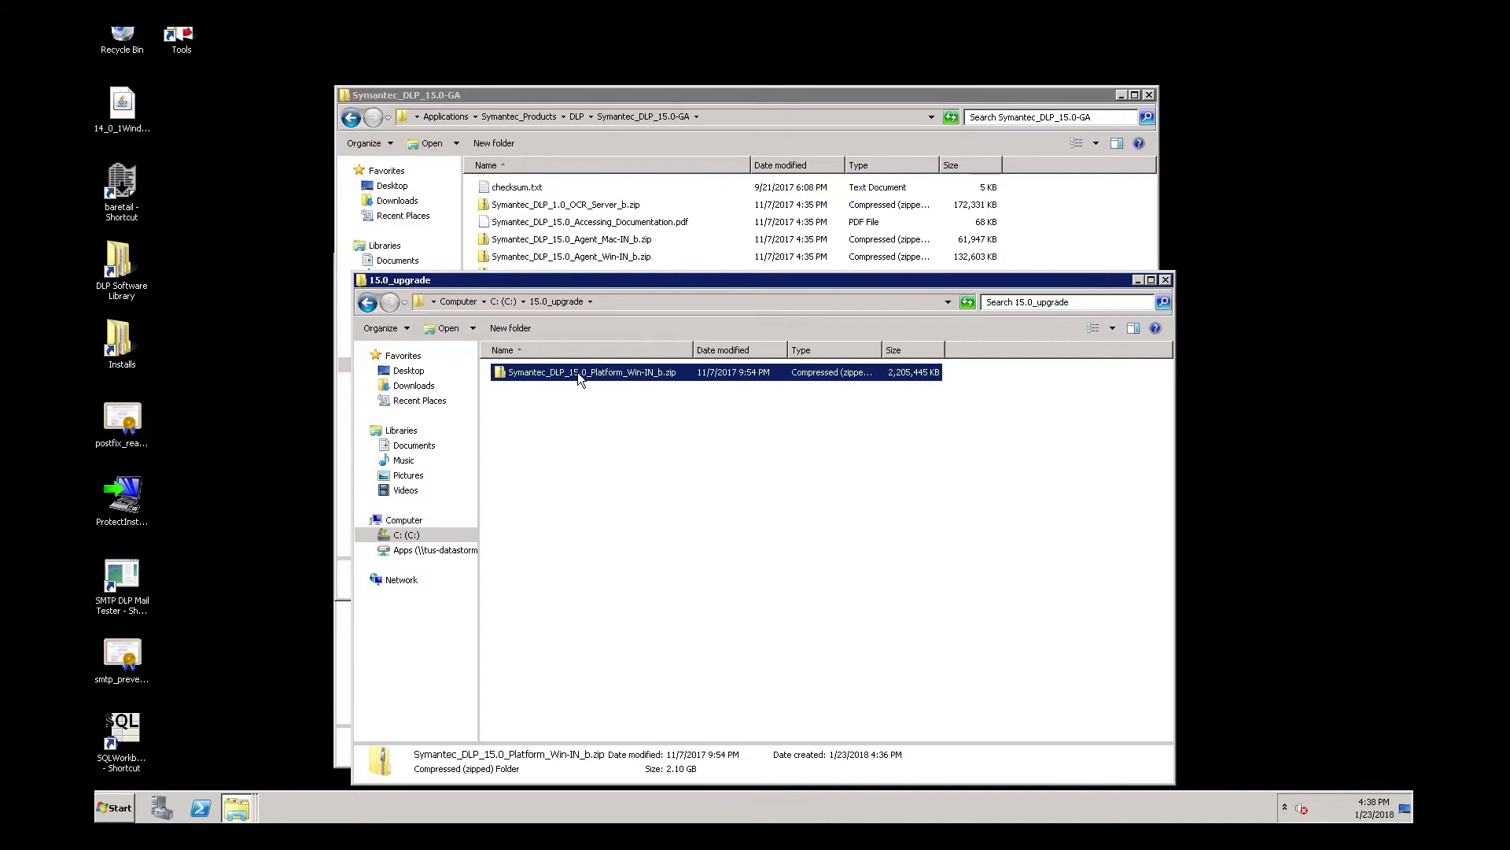
pyautogui.doubleClick(513, 378)
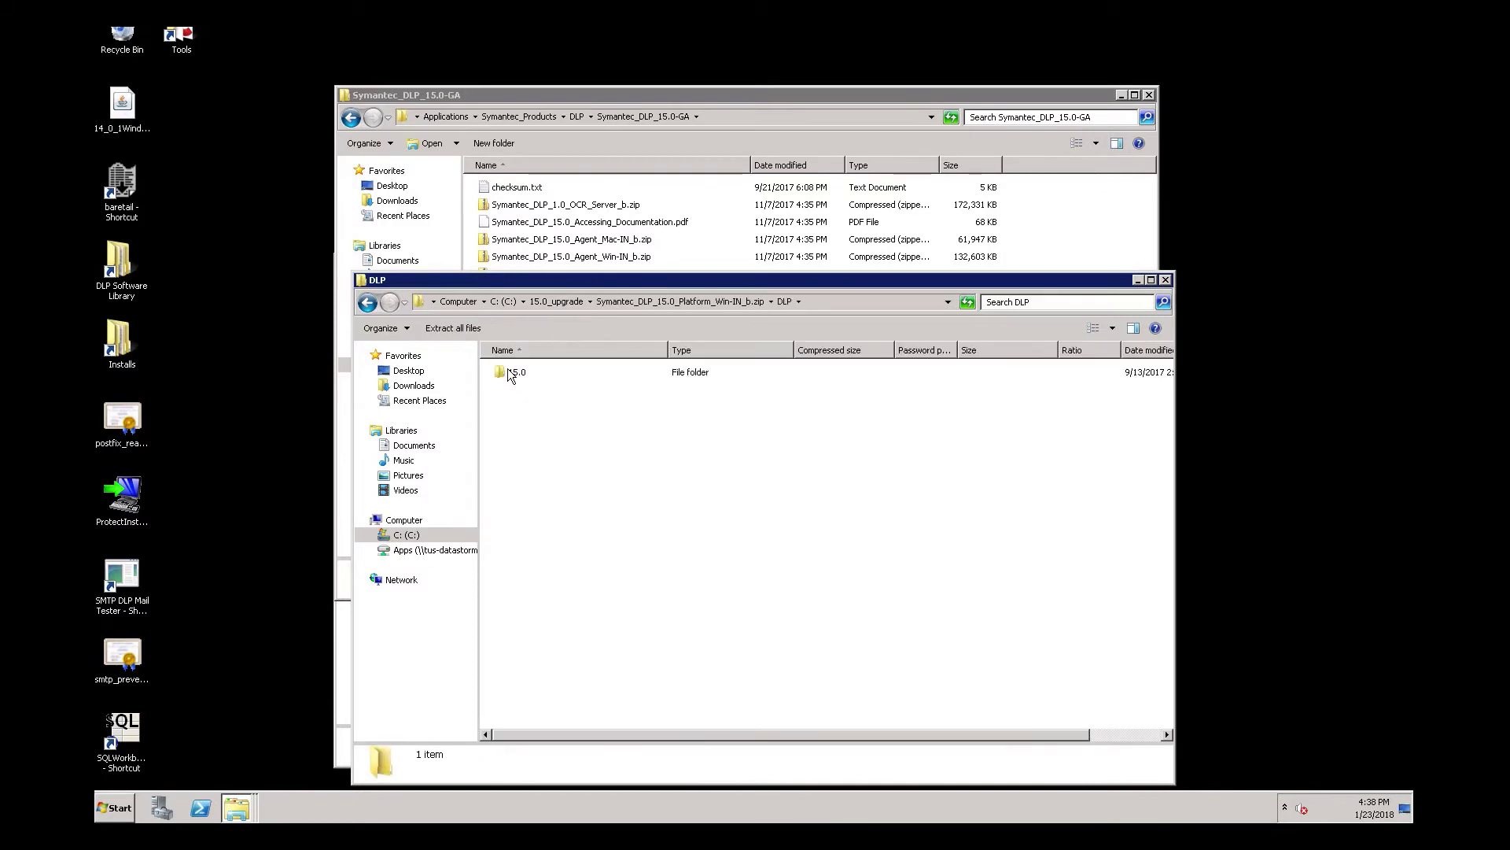
pyautogui.doubleClick(516, 377)
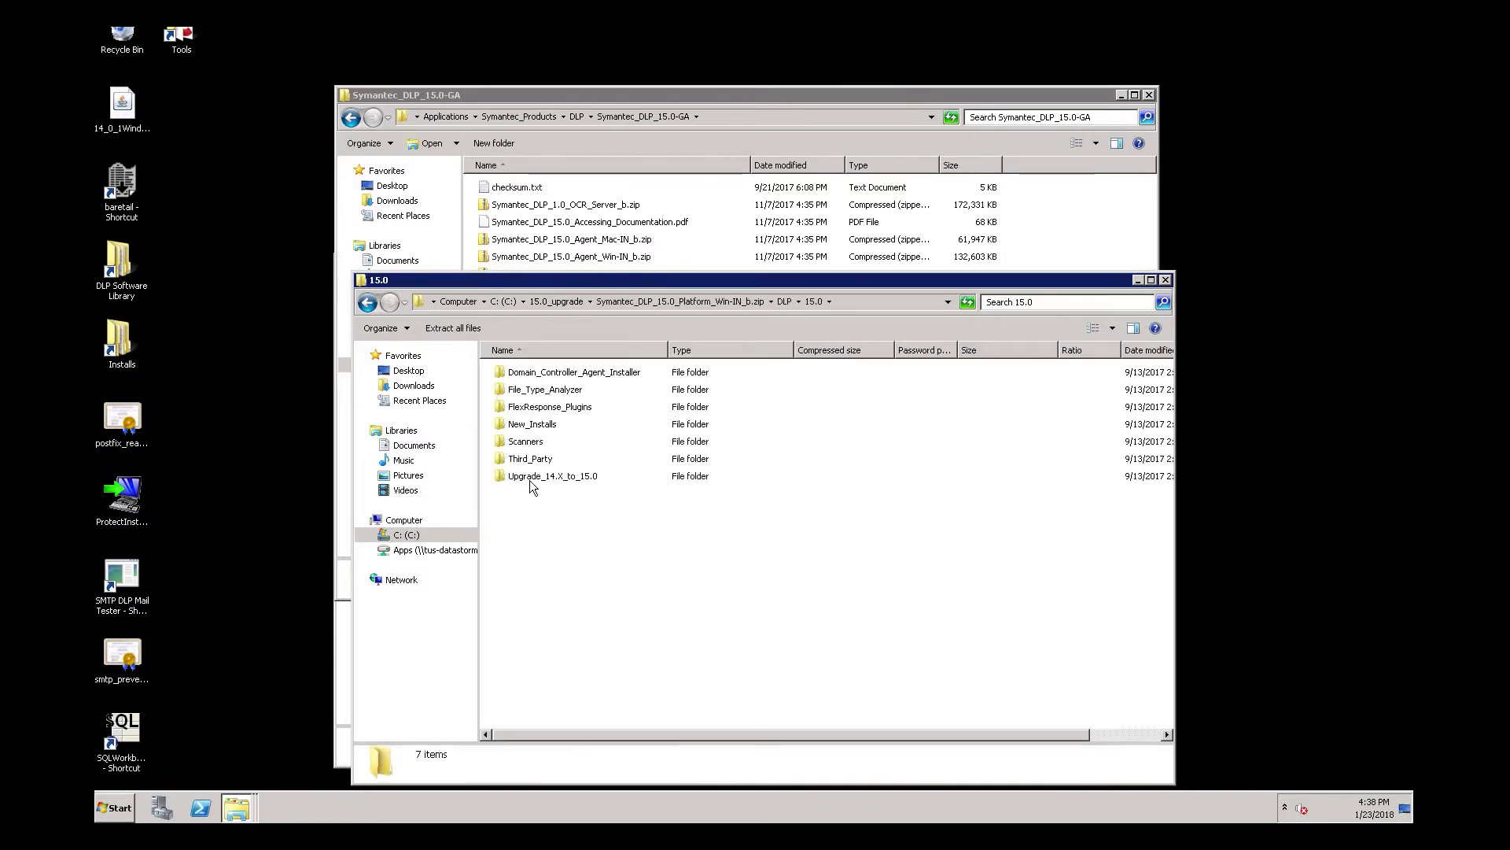
pyautogui.doubleClick(572, 477)
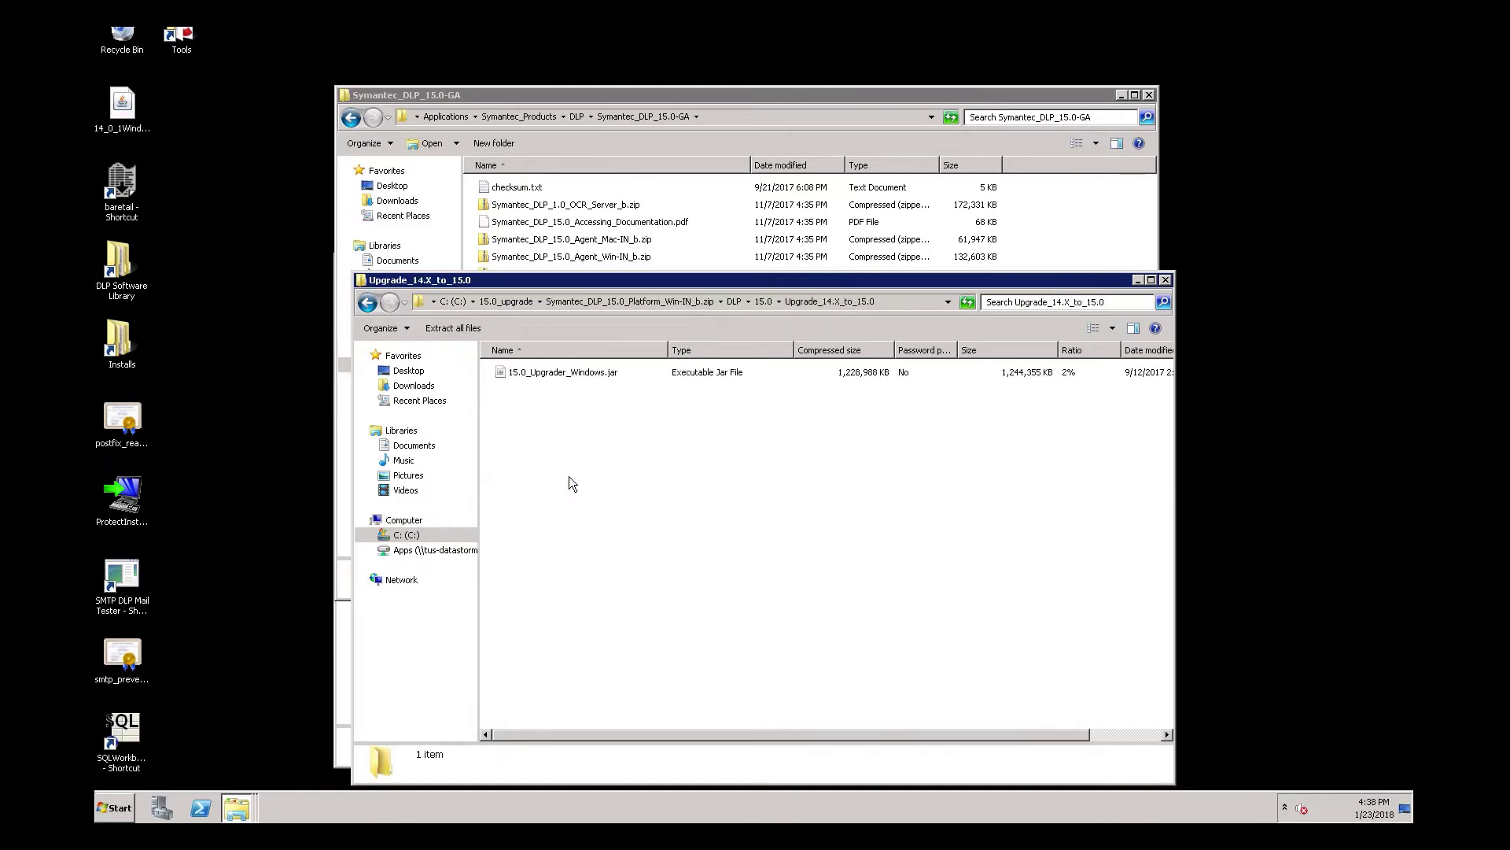
pyautogui.click(545, 375)
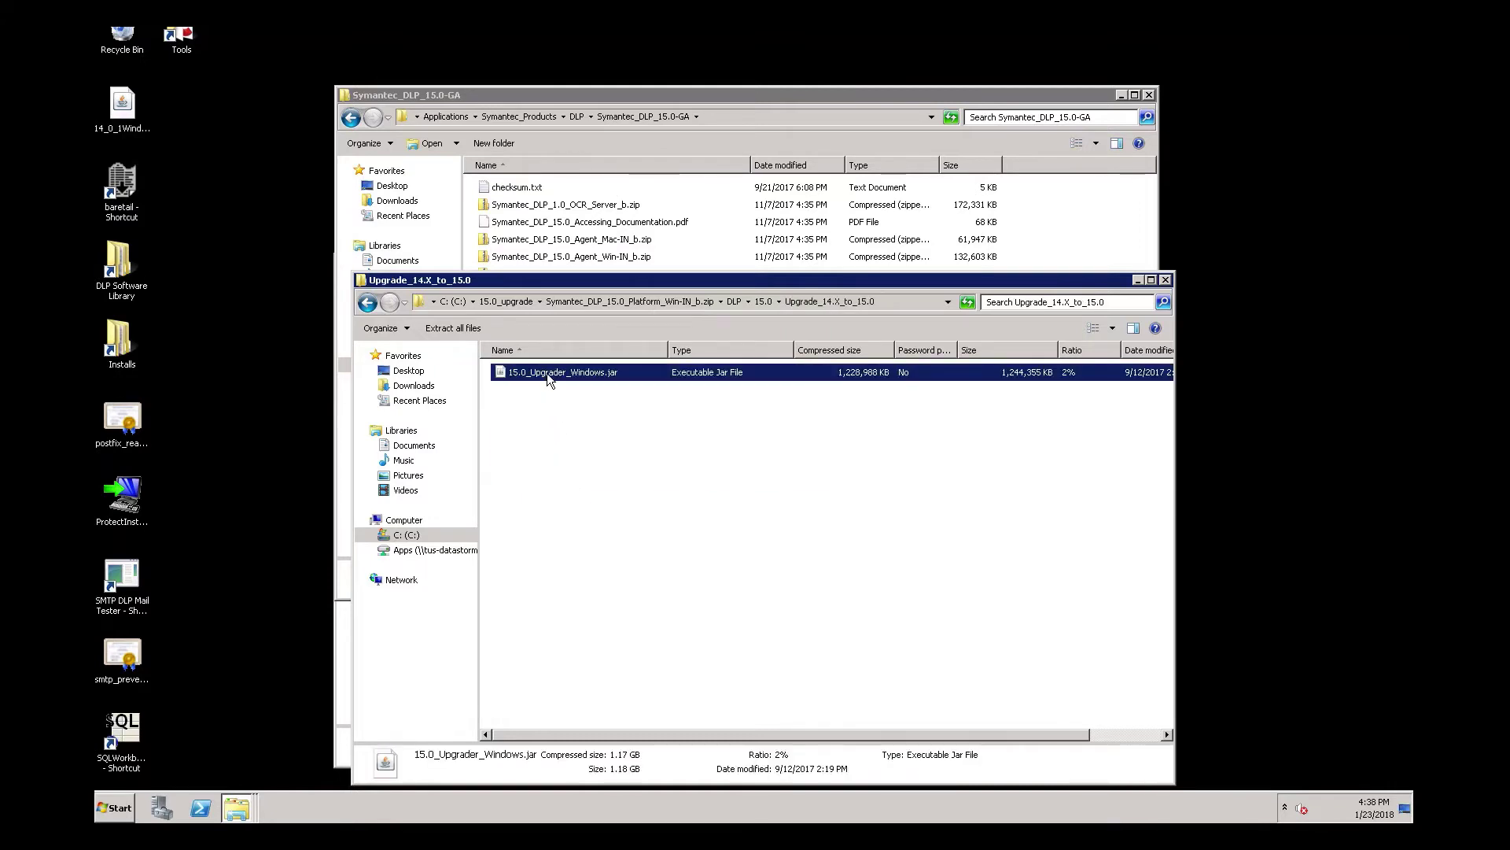
pyautogui.rightClick(548, 379)
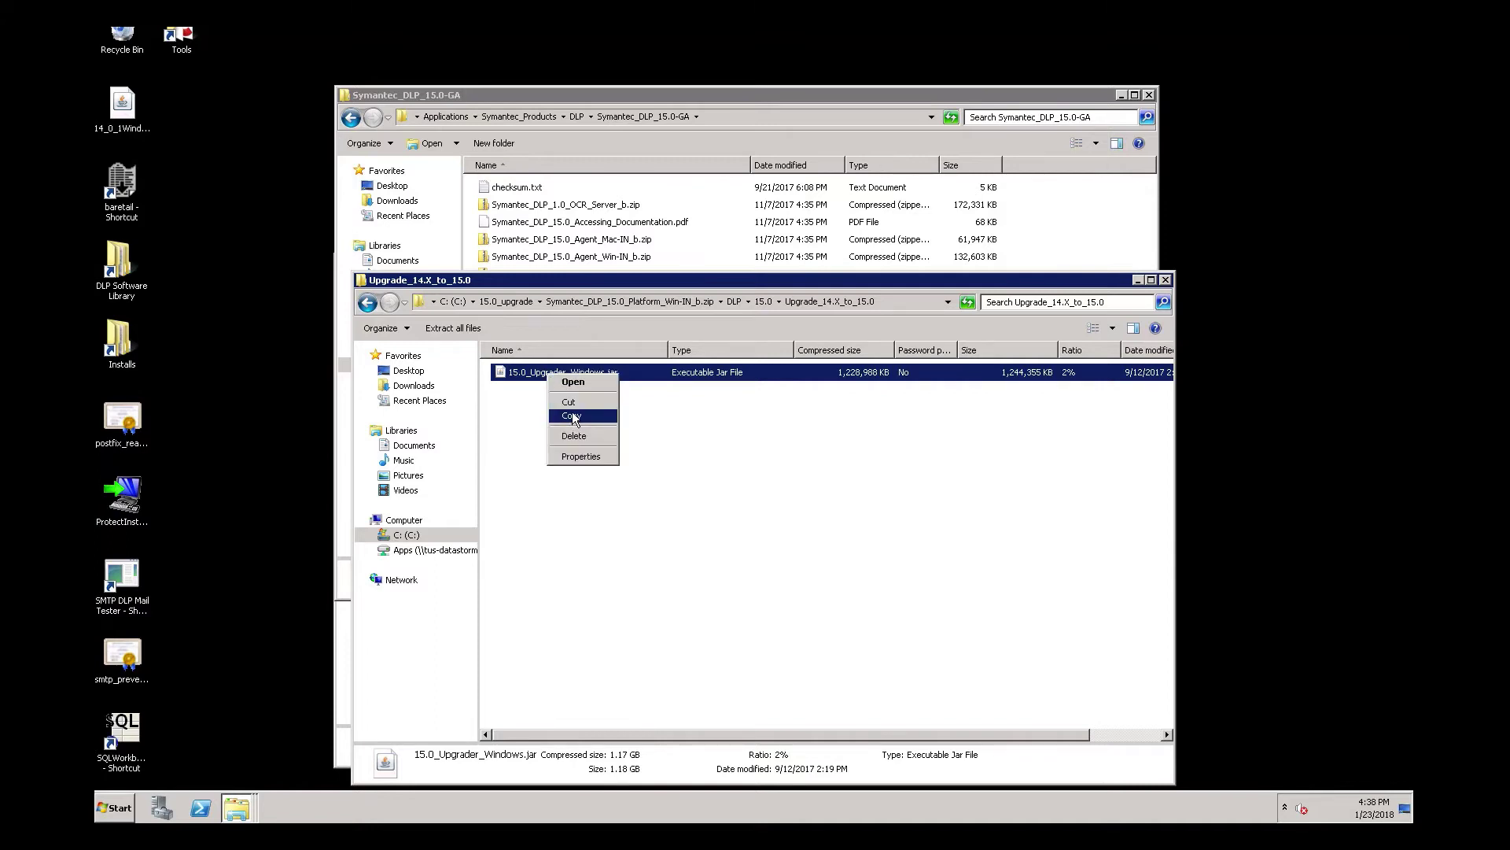
pyautogui.click(573, 413)
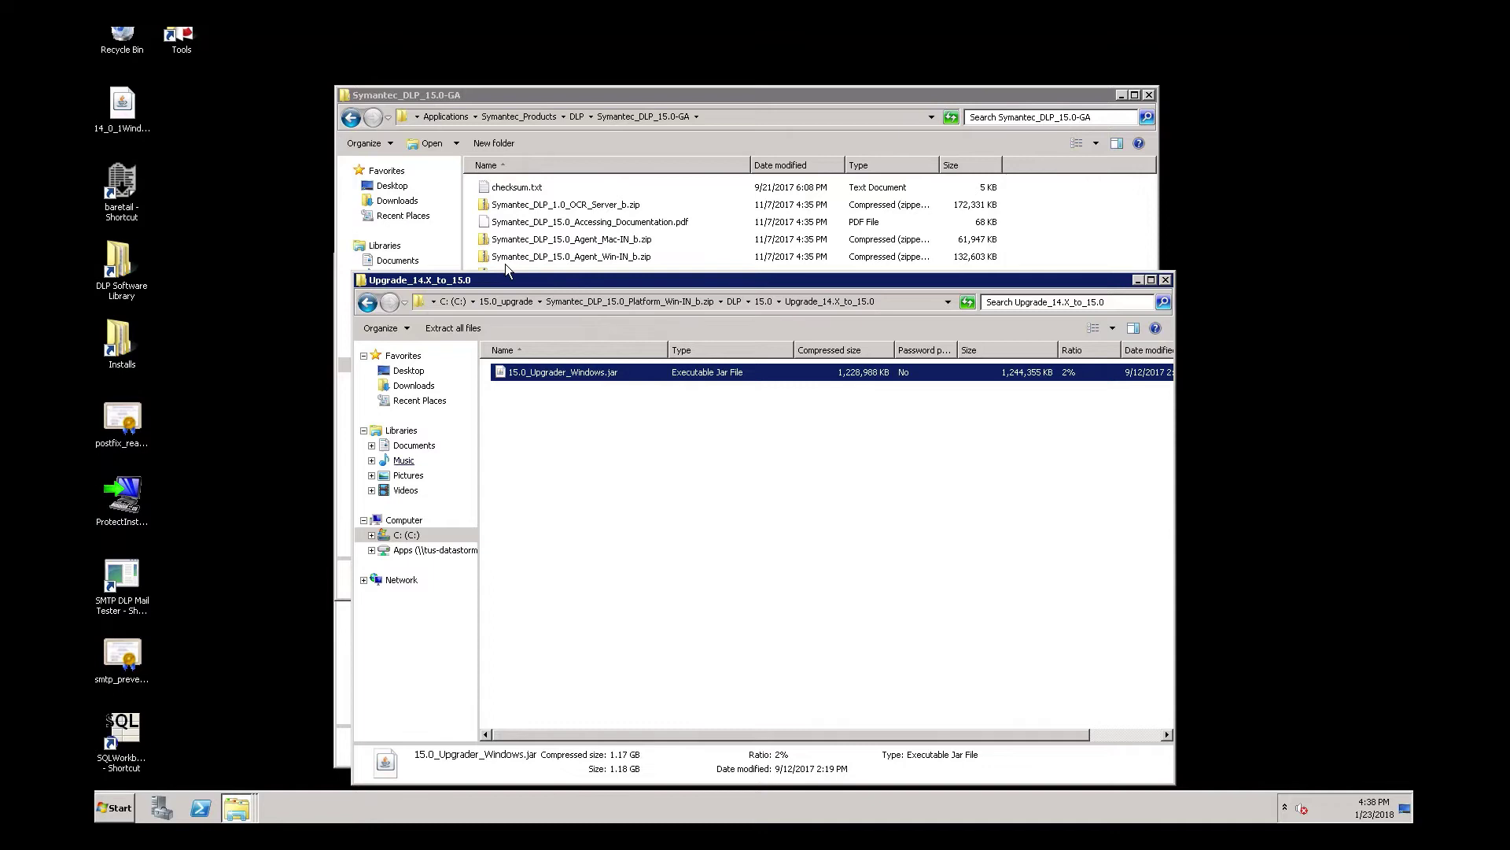
# Paste the upgrader jar into C:\SymantecDLP\Protect\updates
pyautogui.click(1150, 94)
pyautogui.click(117, 812)
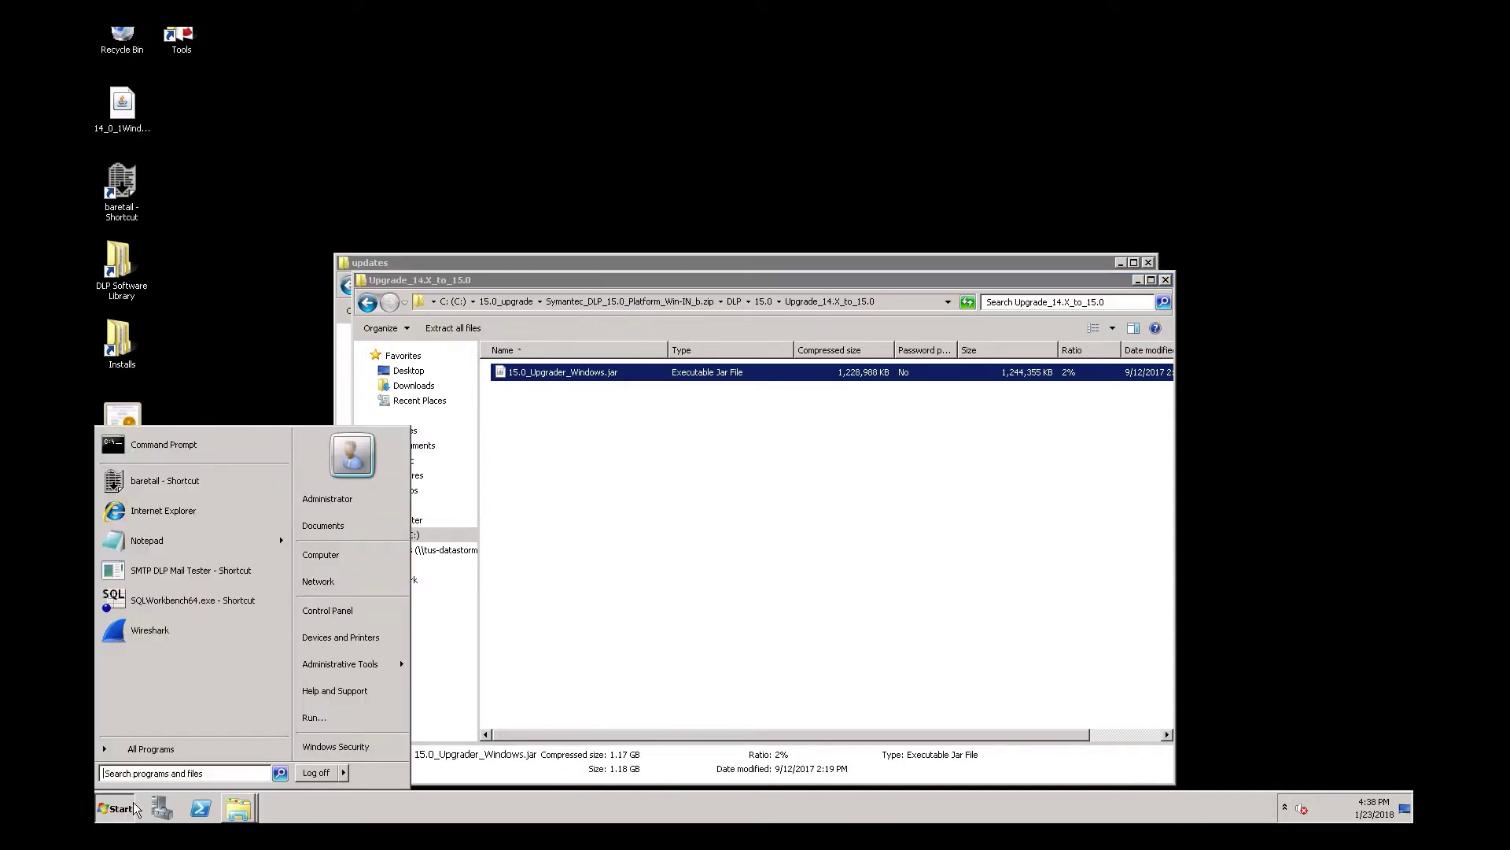
pyautogui.click(322, 555)
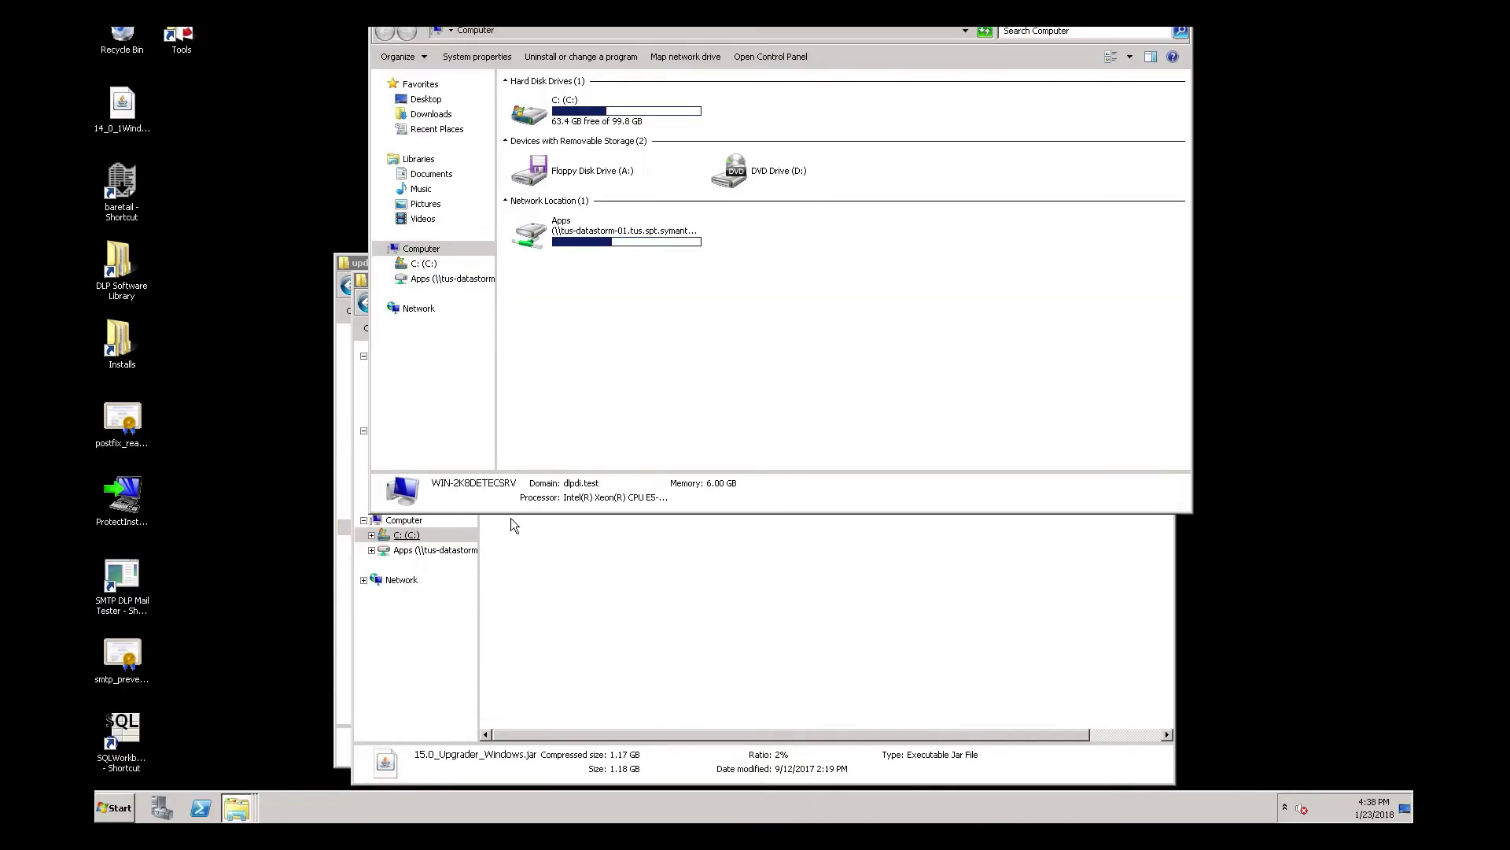
pyautogui.doubleClick(540, 116)
pyautogui.doubleClick(550, 396)
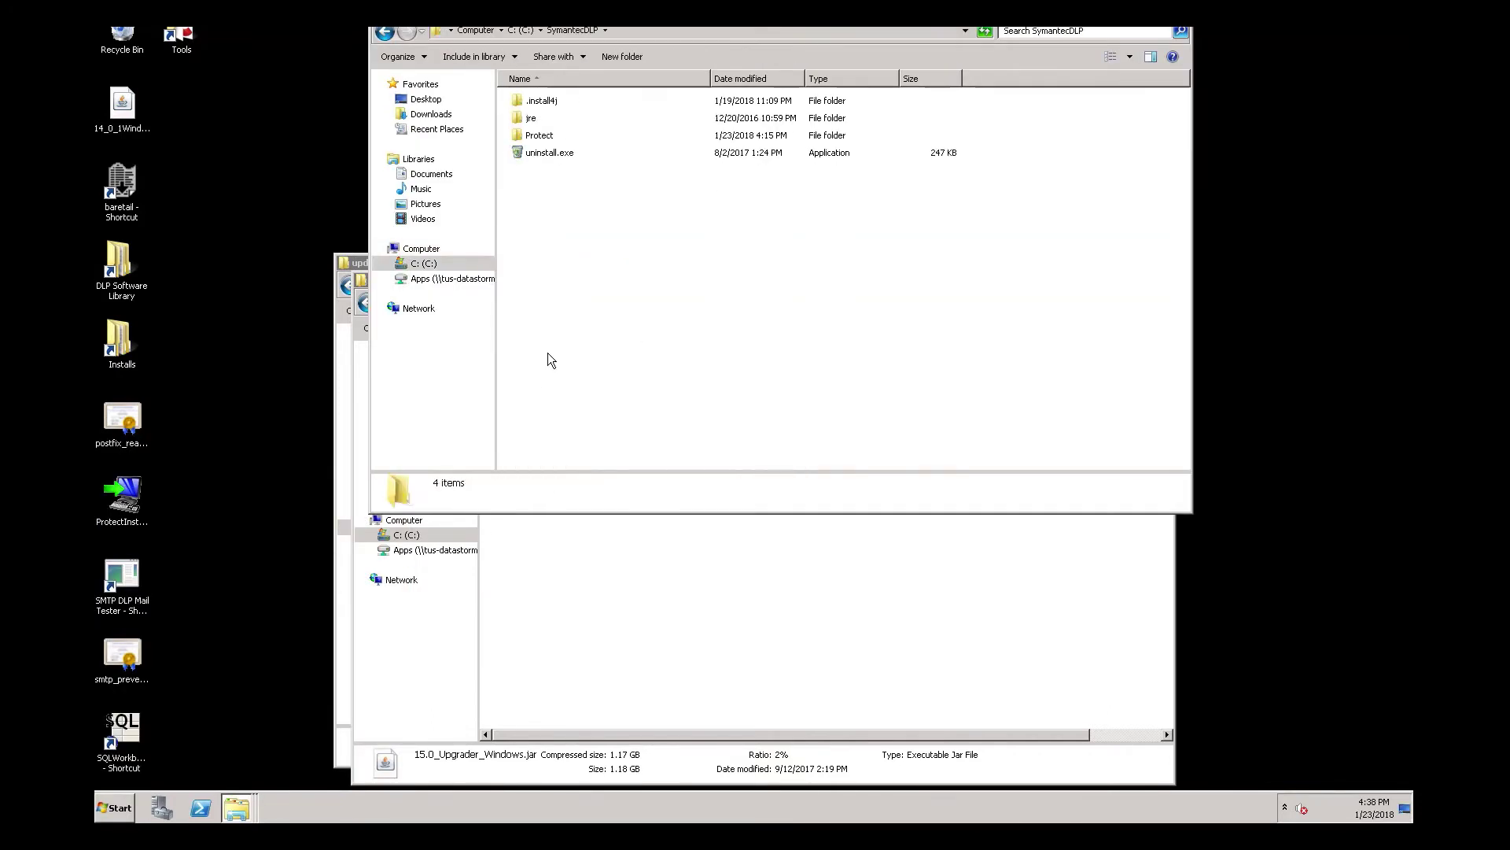
pyautogui.doubleClick(537, 136)
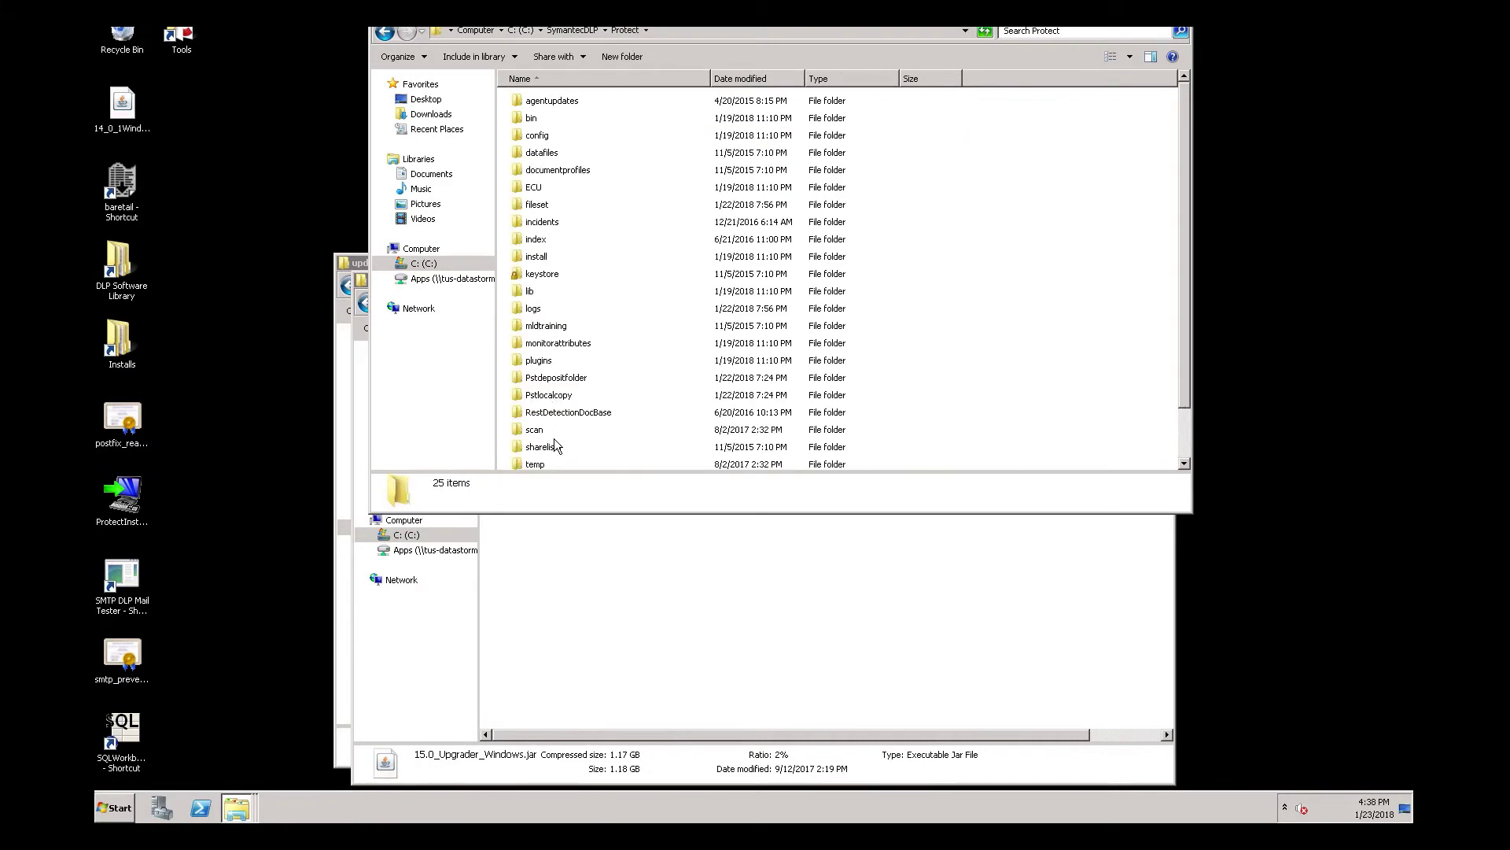
pyautogui.scroll(-1, 554, 441)
pyautogui.doubleClick(546, 446)
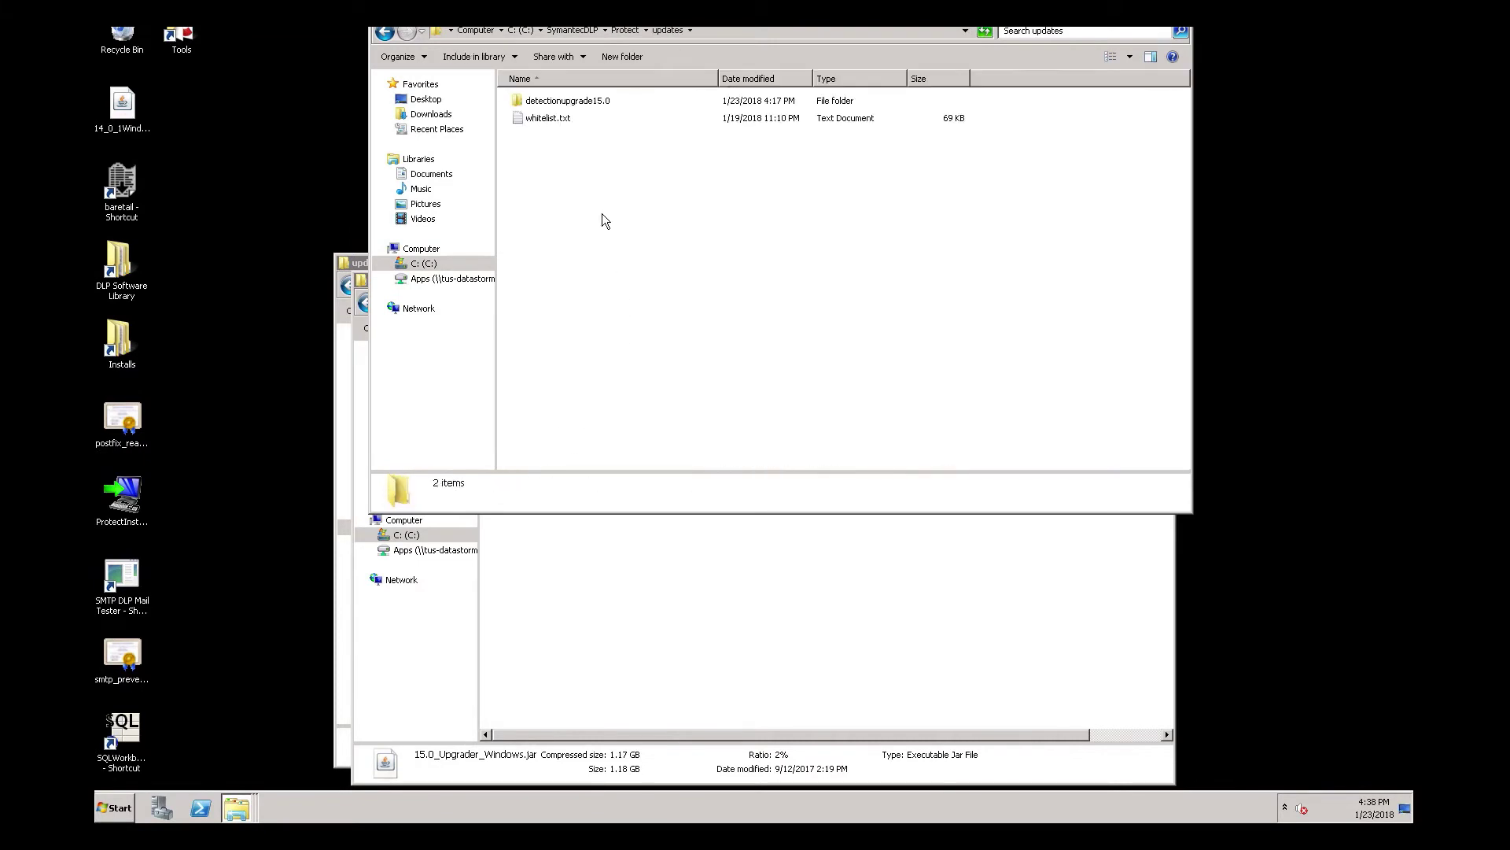
pyautogui.rightClick(561, 177)
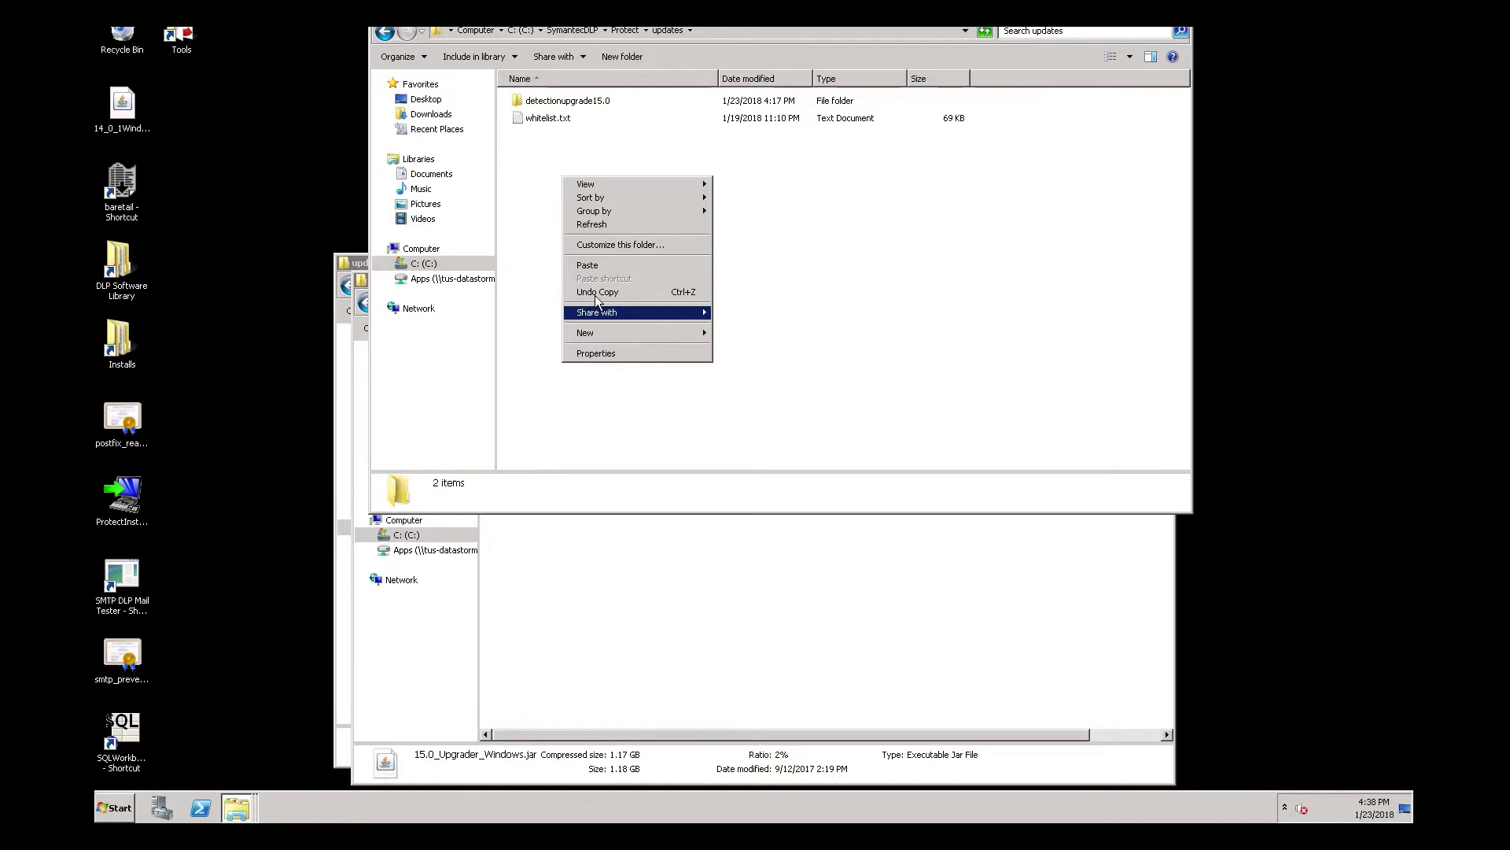
pyautogui.click(590, 266)
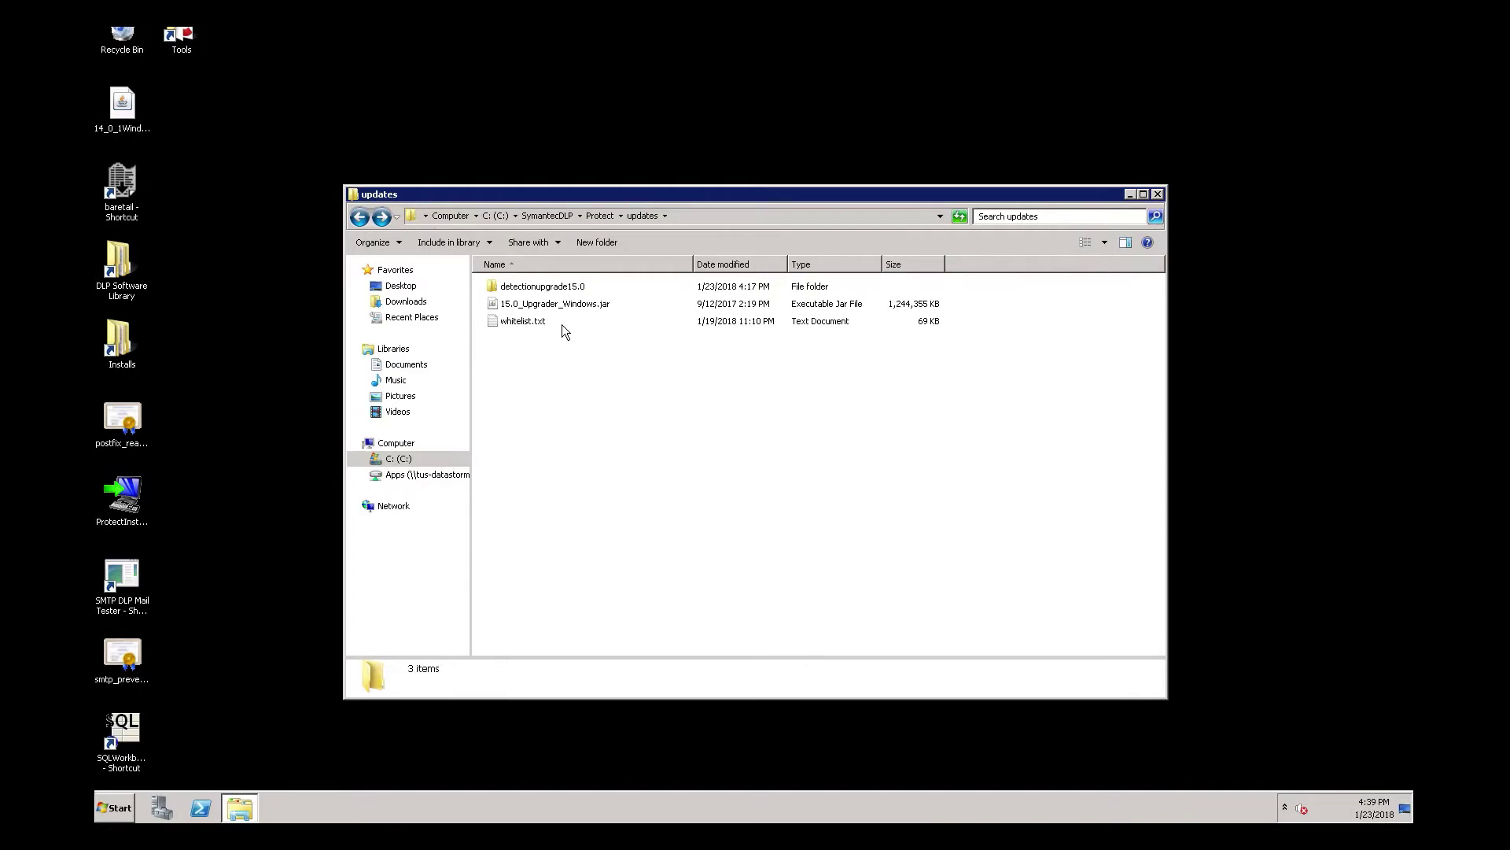
# Rename 15.0_Upgrader_Windows.jar to 15.0_Upgrader_Windows.zip, confirming the extension change
pyautogui.click(575, 307)
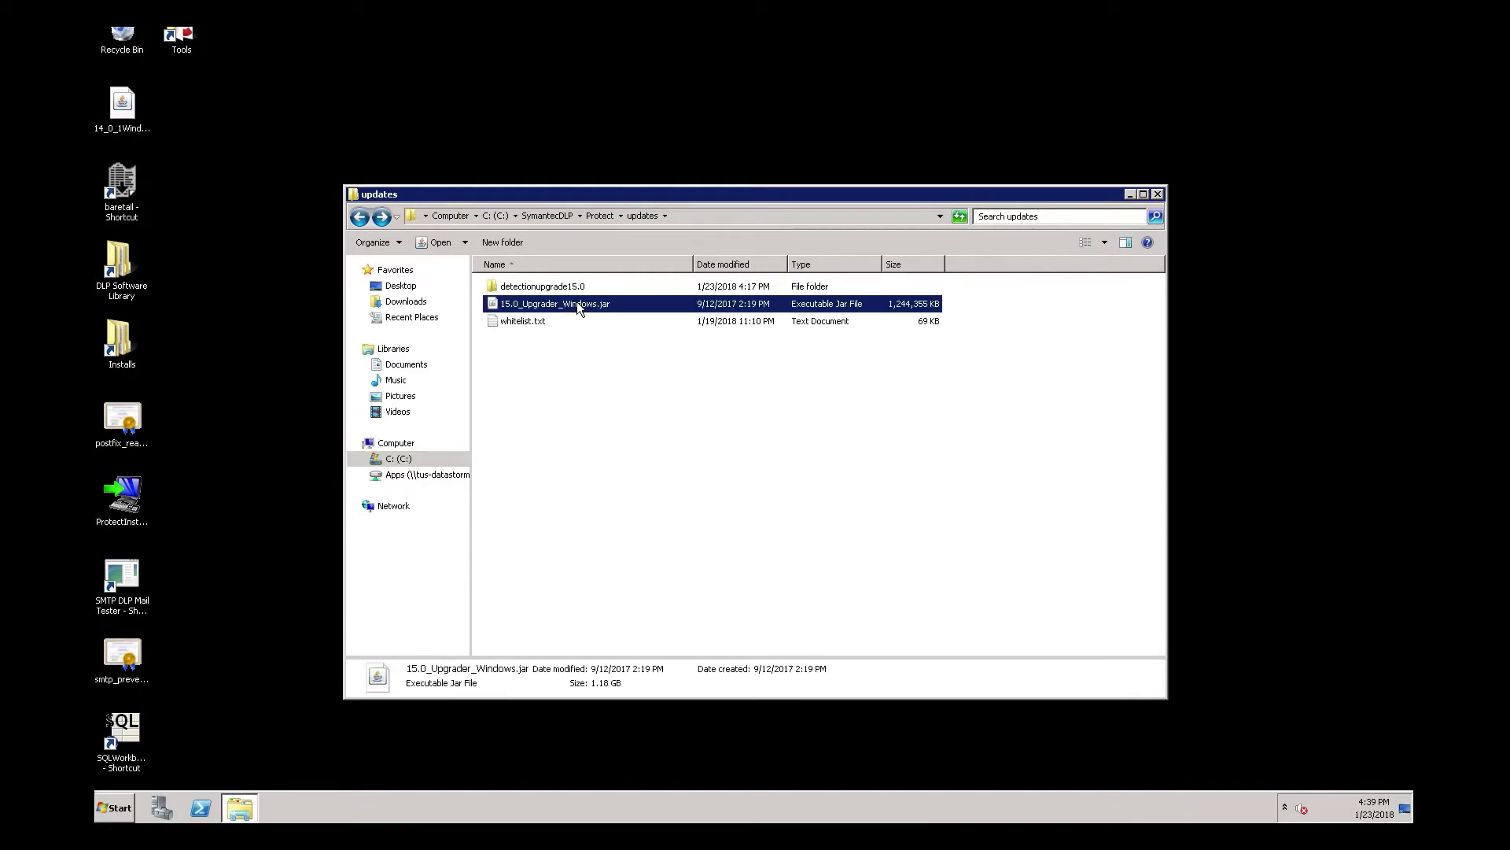
pyautogui.rightClick(577, 302)
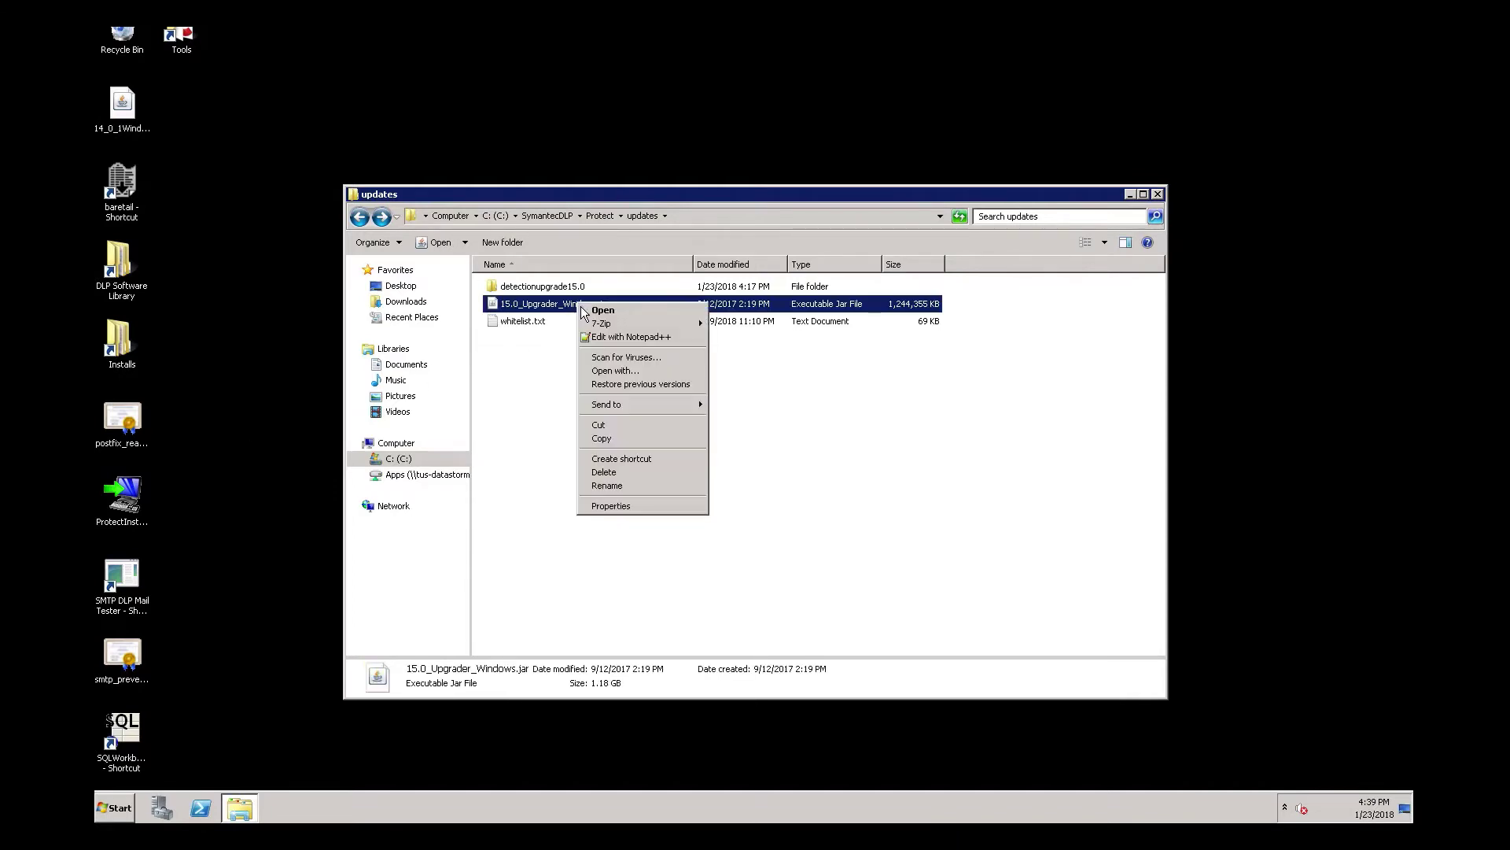
pyautogui.click(626, 484)
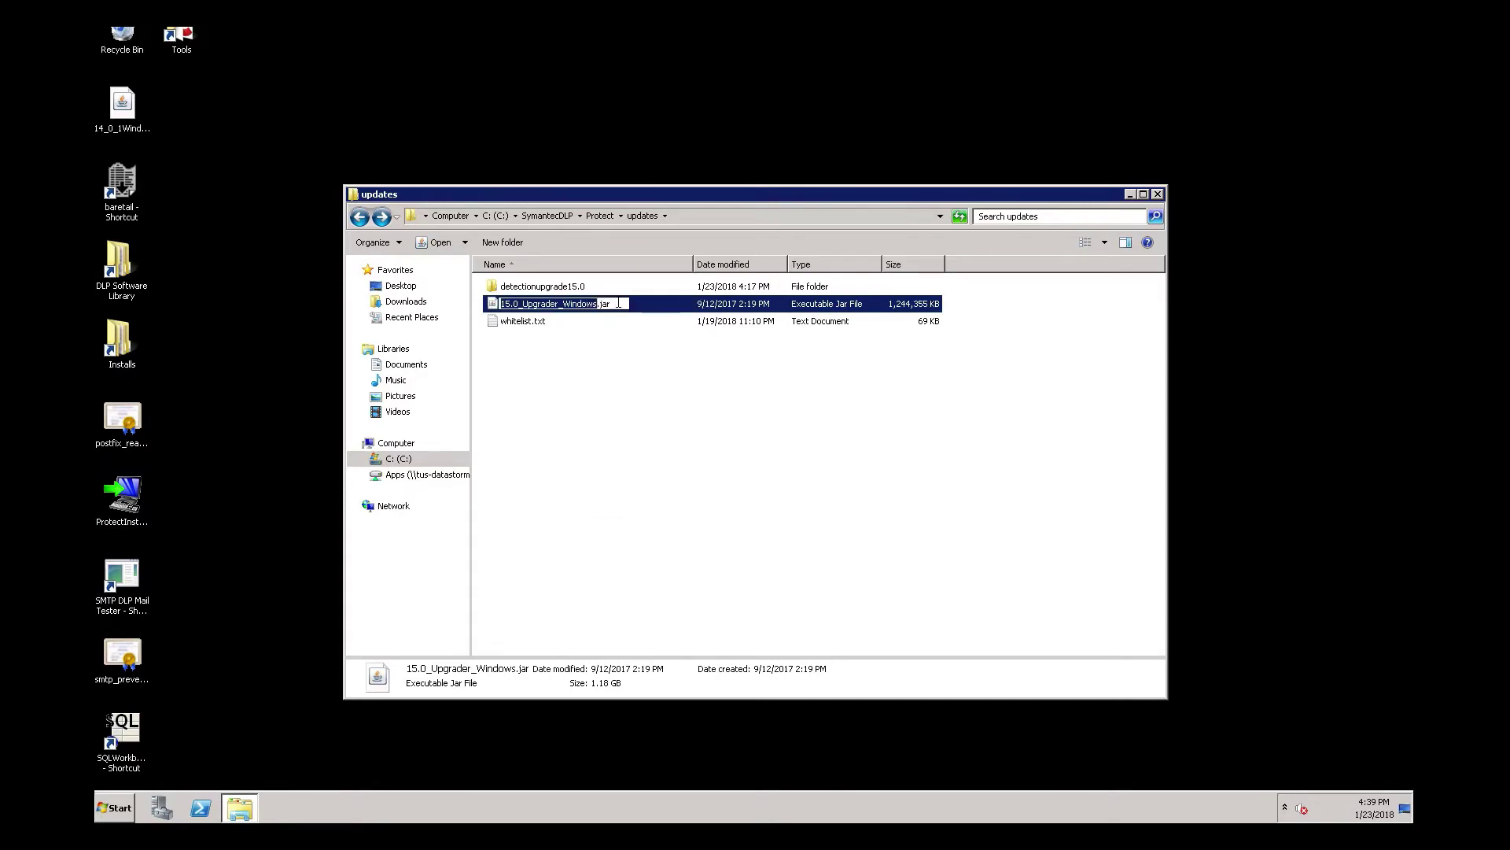
pyautogui.click(618, 303)
pyautogui.press('BackSpace')
pyautogui.press('BackSpace')
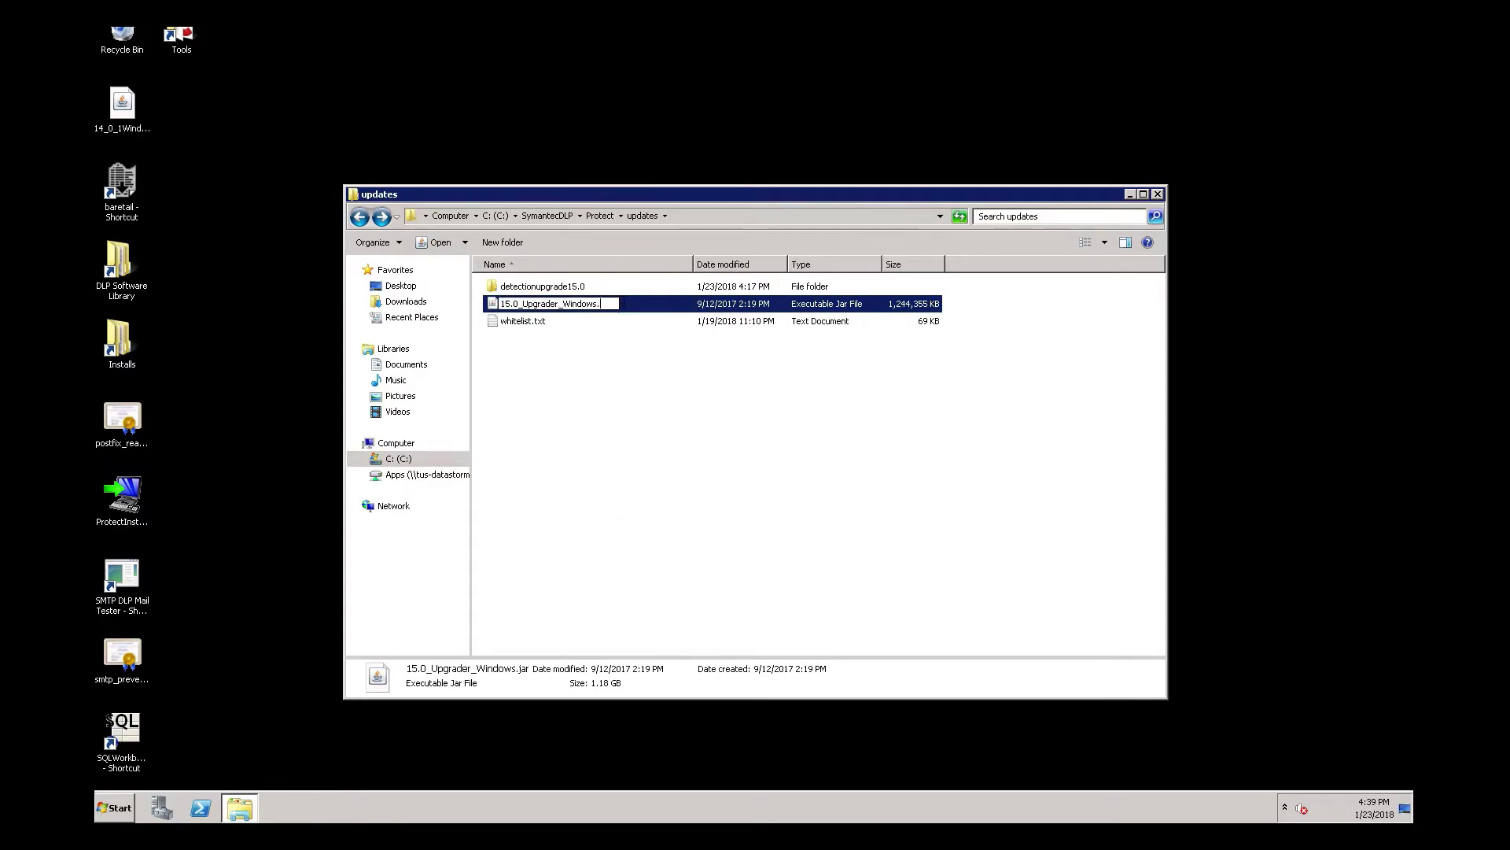
pyautogui.write('zip')
pyautogui.press('Return')
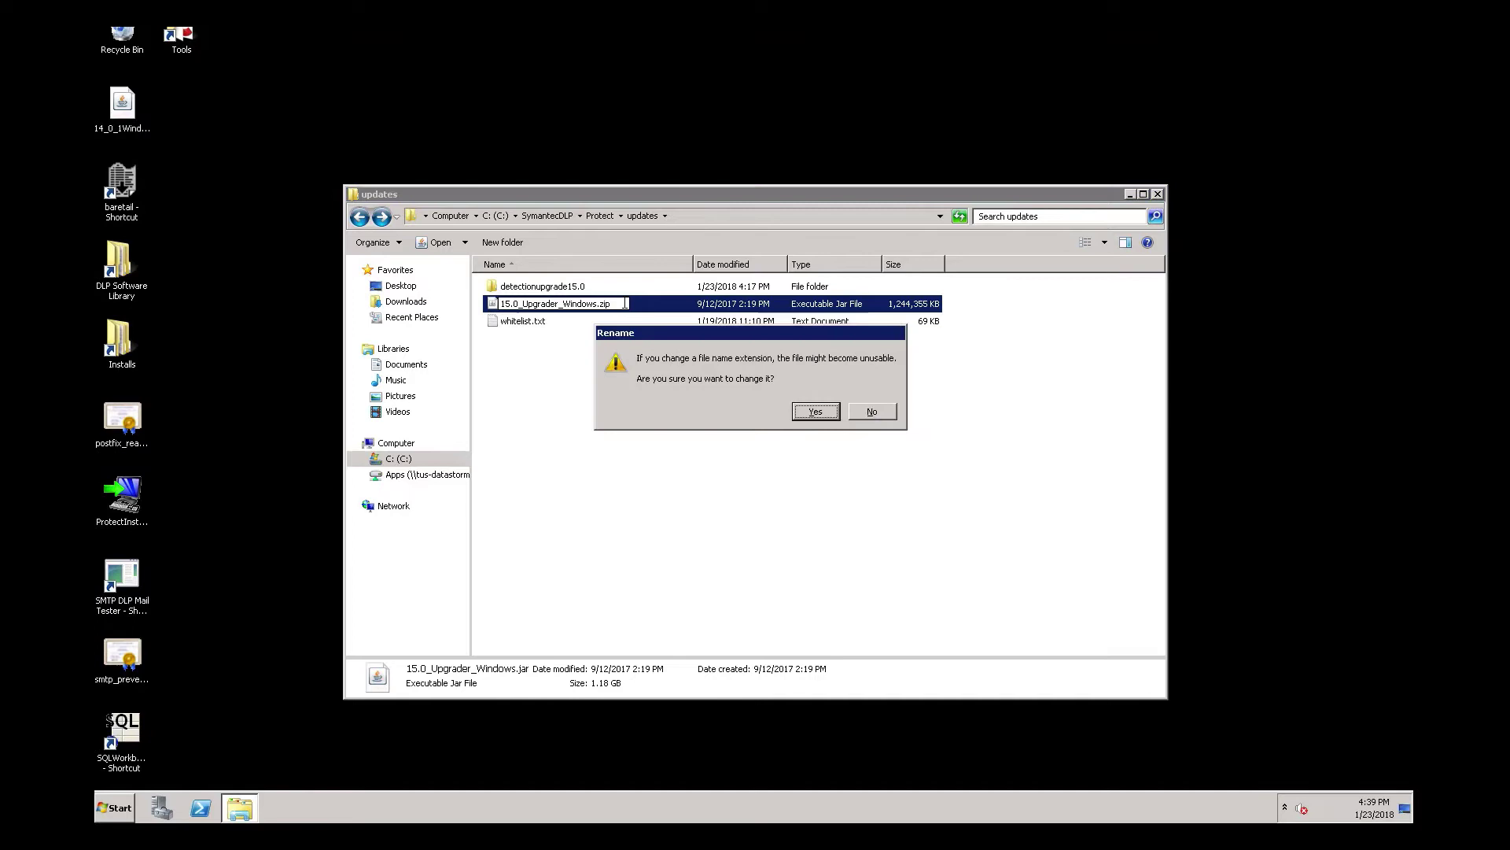
pyautogui.click(811, 409)
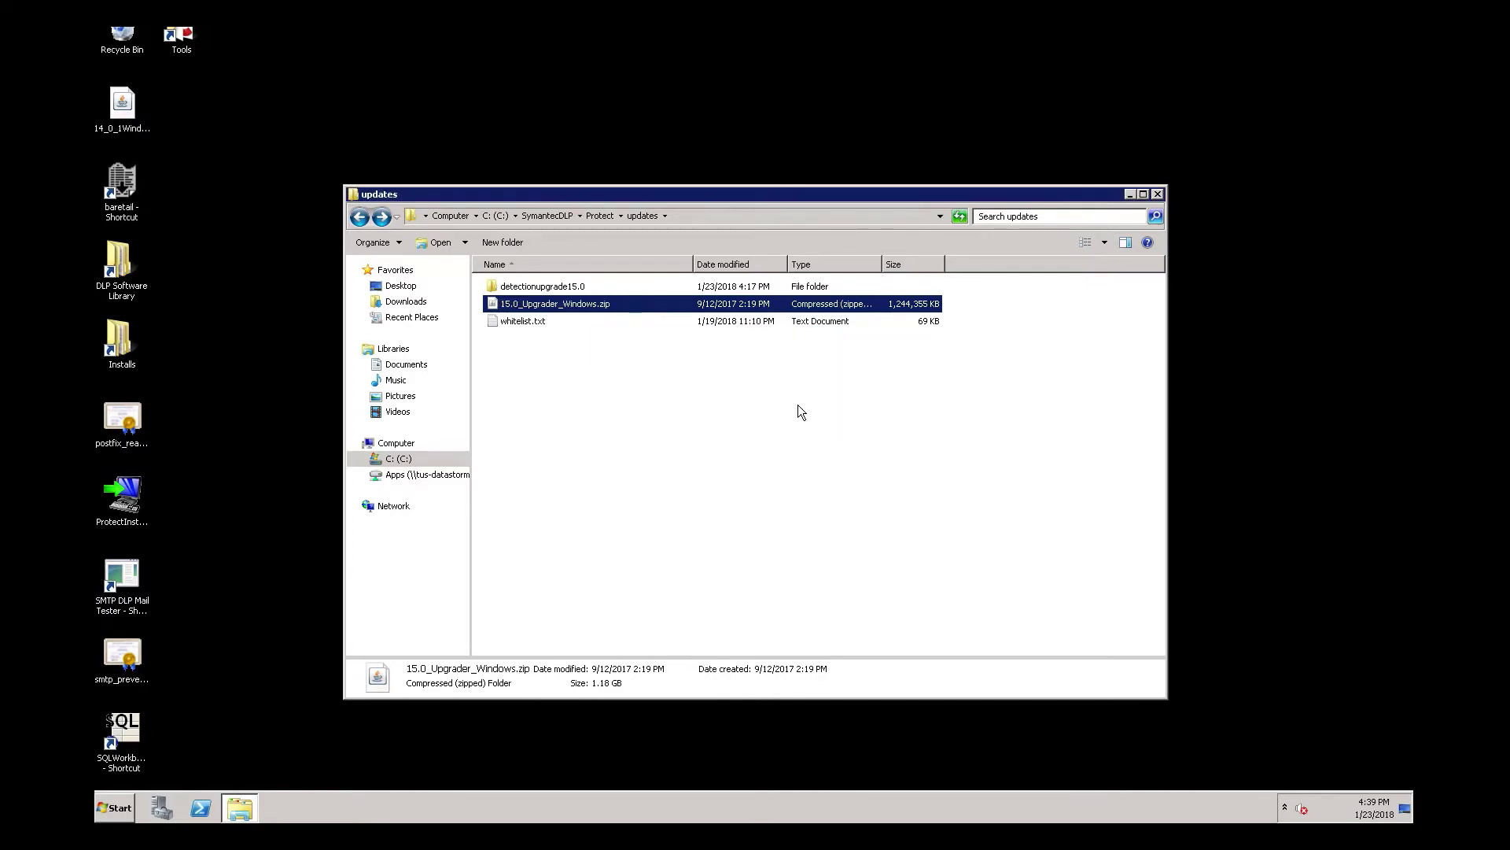
# Extract all of 15.0_Upgrader_Windows.zip into the default 15.0_Upgrader_Windows destination folder
pyautogui.rightClick(563, 308)
pyautogui.click(597, 352)
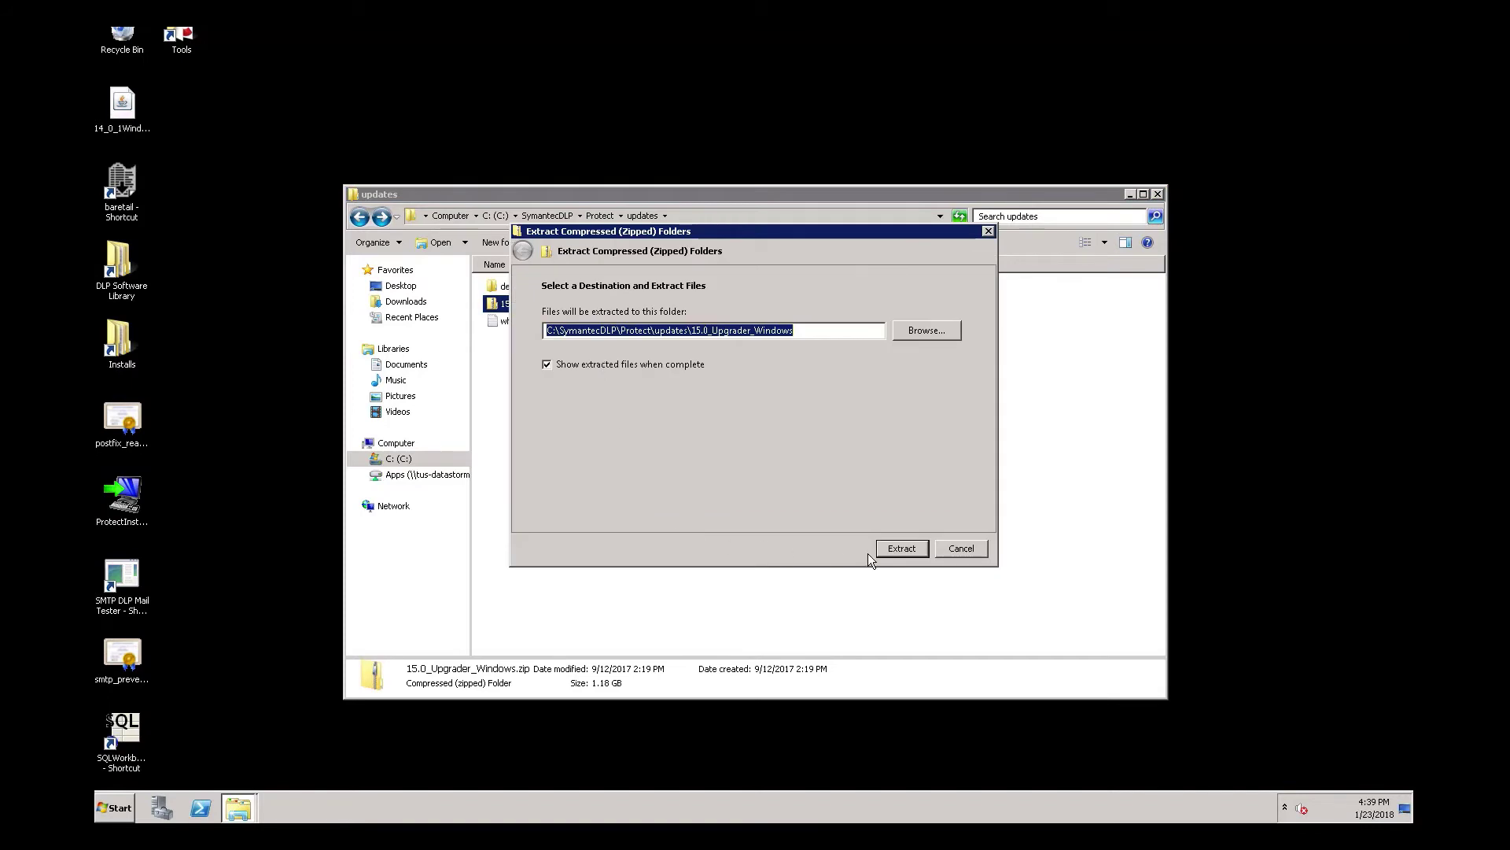
pyautogui.click(896, 548)
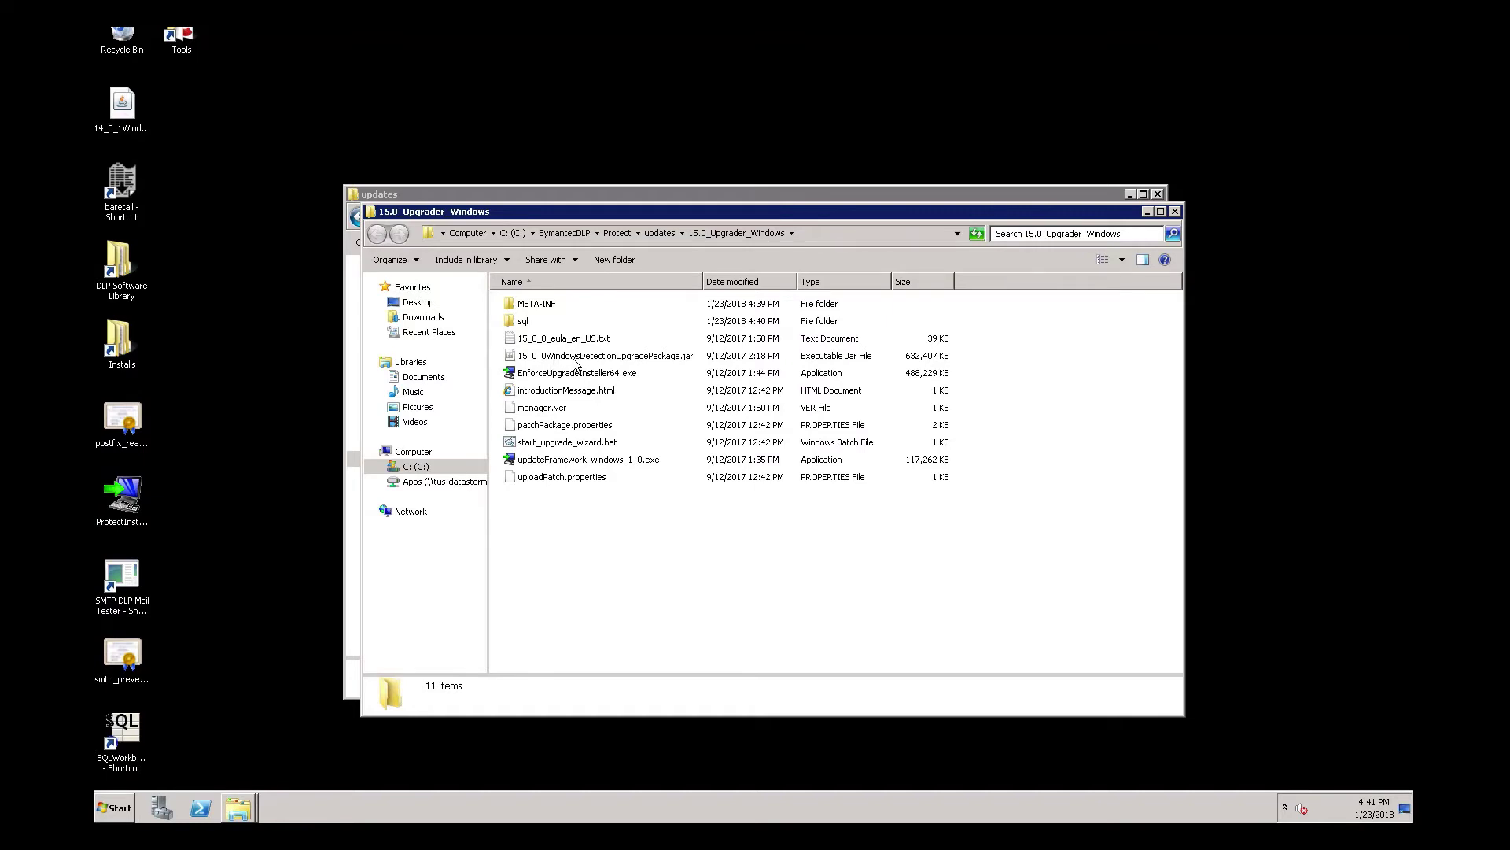
# Copy 15_0_0WindowsDetectionUpgradePackage.jar into updates\detectionupgrade15.0
pyautogui.click(623, 361)
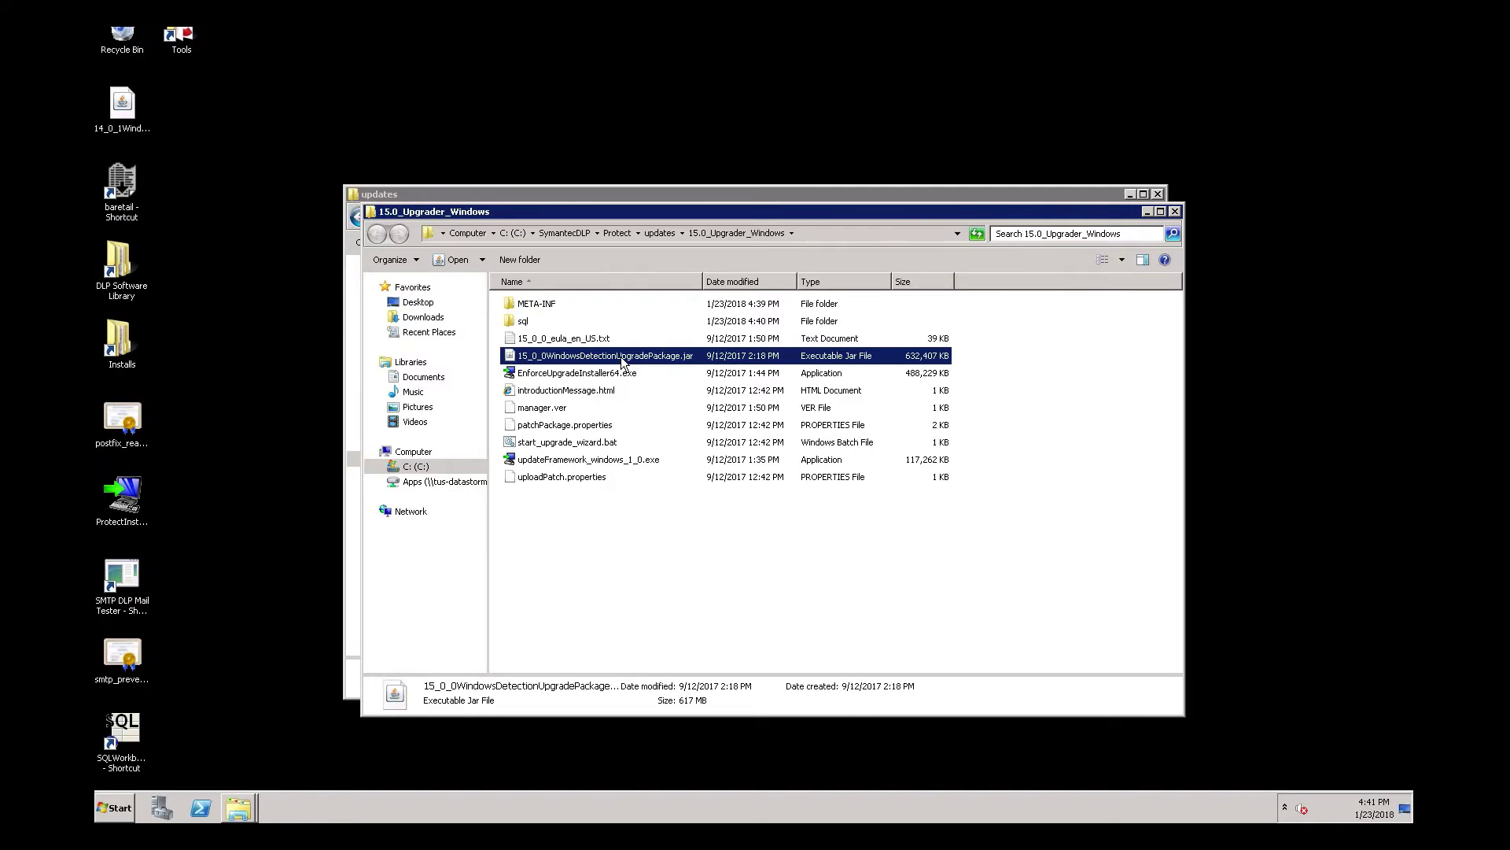
pyautogui.rightClick(621, 358)
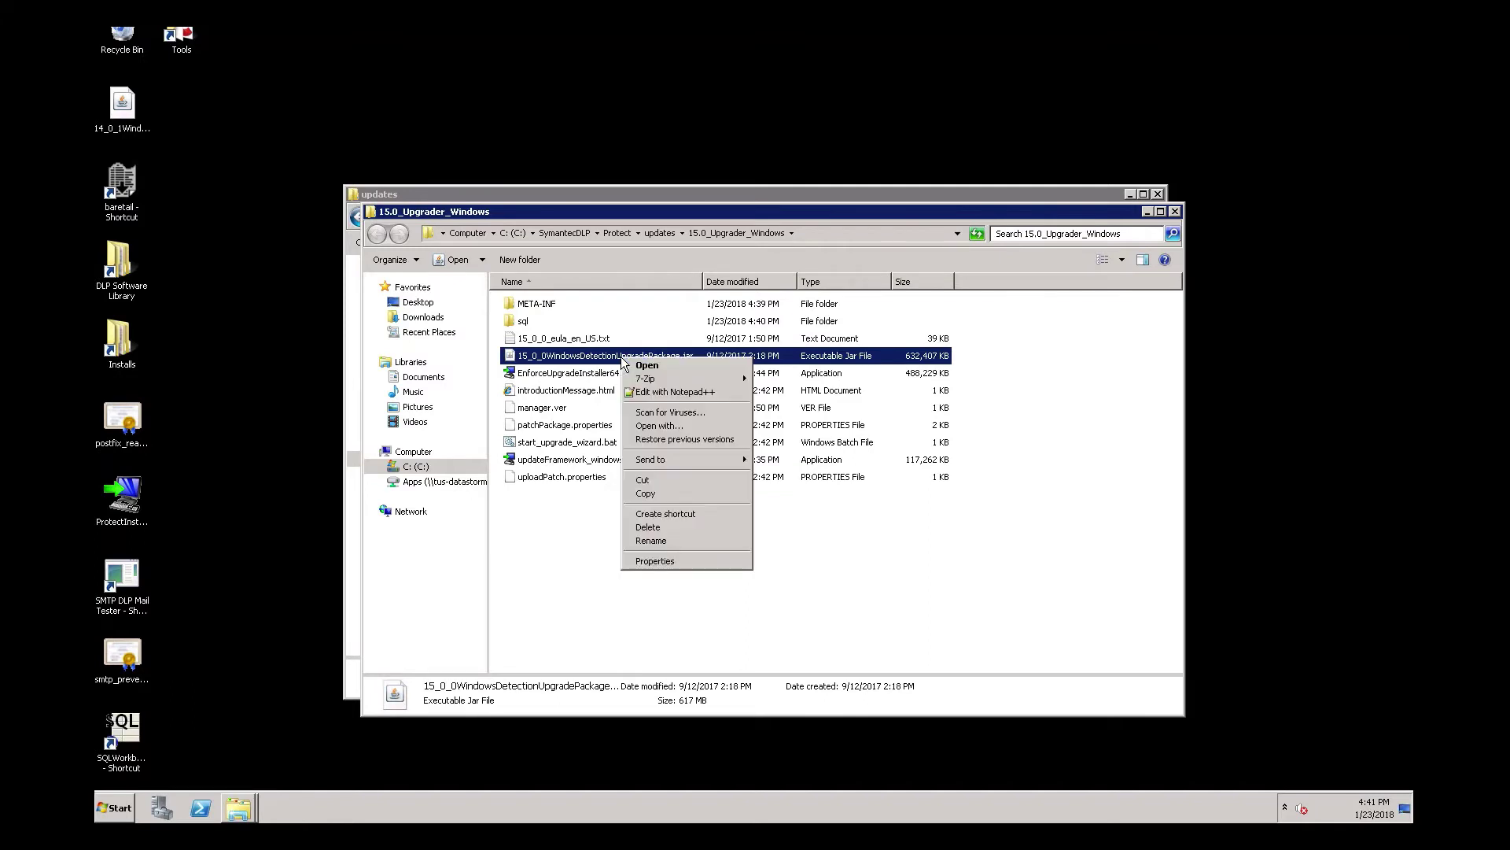
pyautogui.click(647, 493)
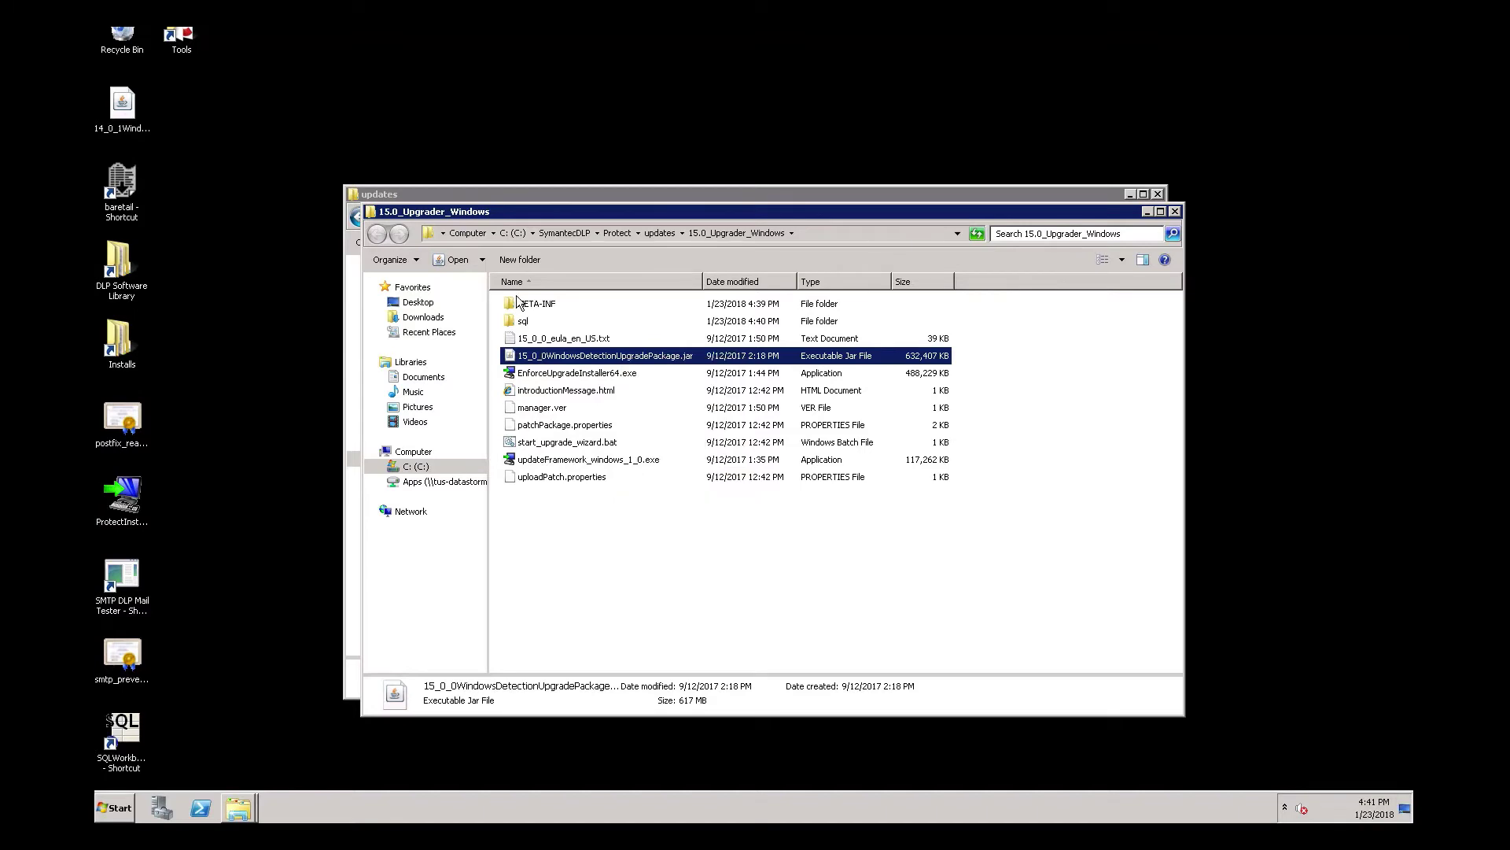
pyautogui.click(512, 194)
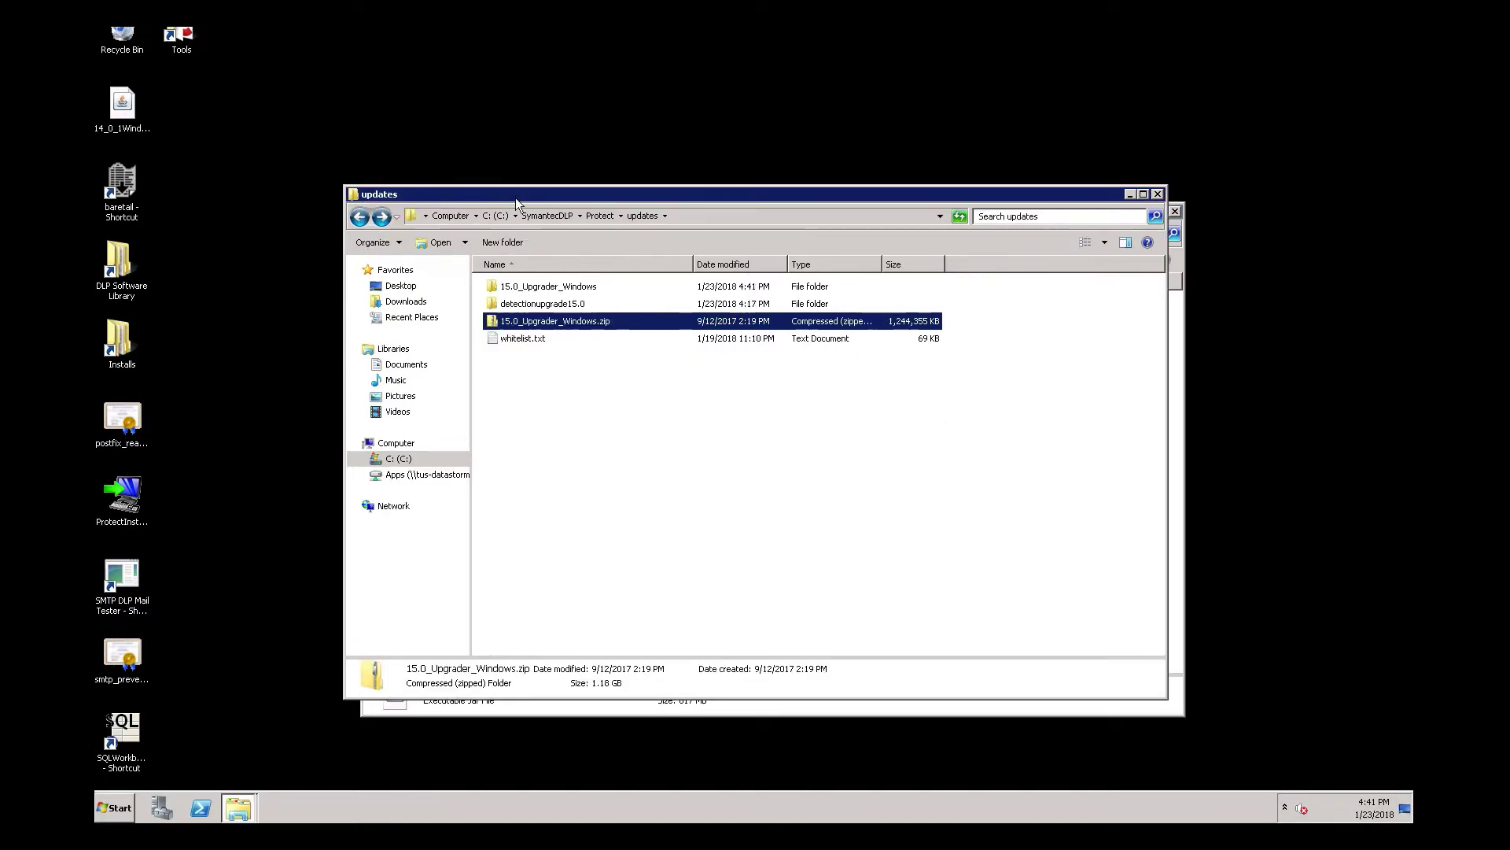
pyautogui.doubleClick(526, 305)
pyautogui.rightClick(540, 324)
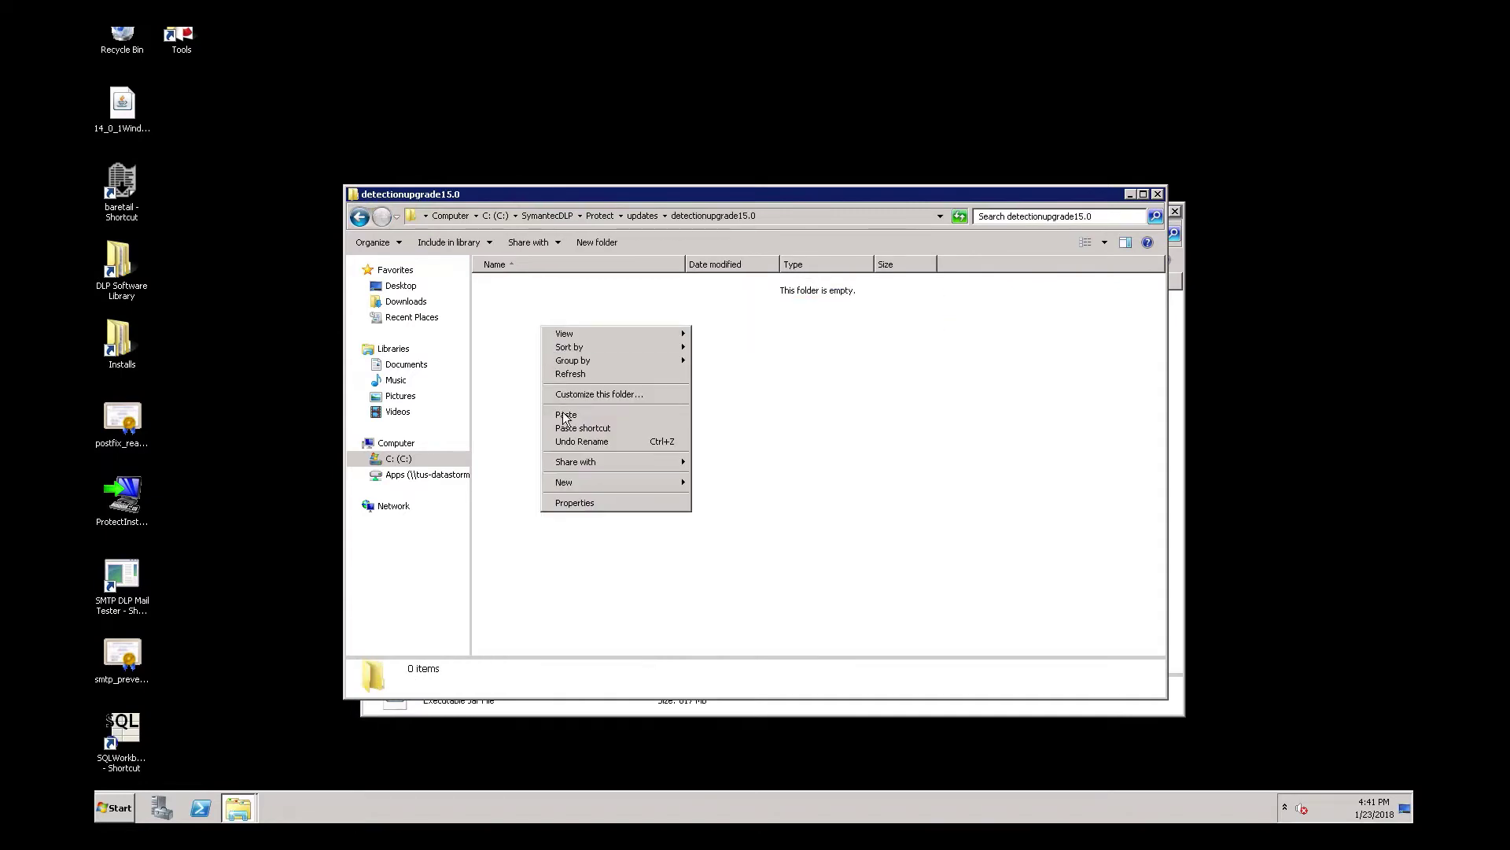
pyautogui.click(560, 413)
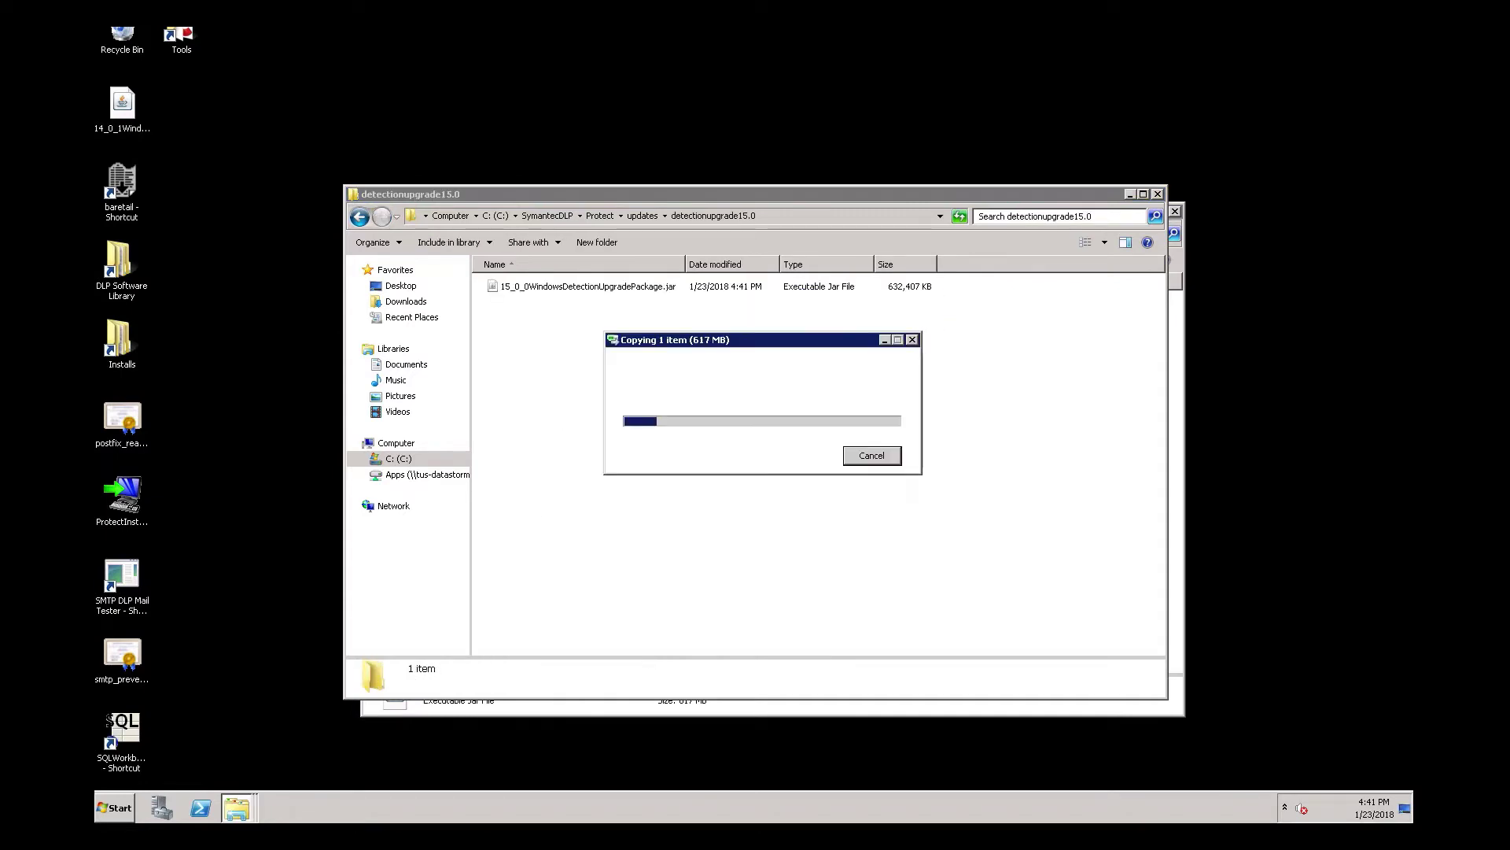
# Rename the package to 15_0_0WindowsDetectionUpgradePackage.zip, accepting the extension-change warning
pyautogui.click(596, 287)
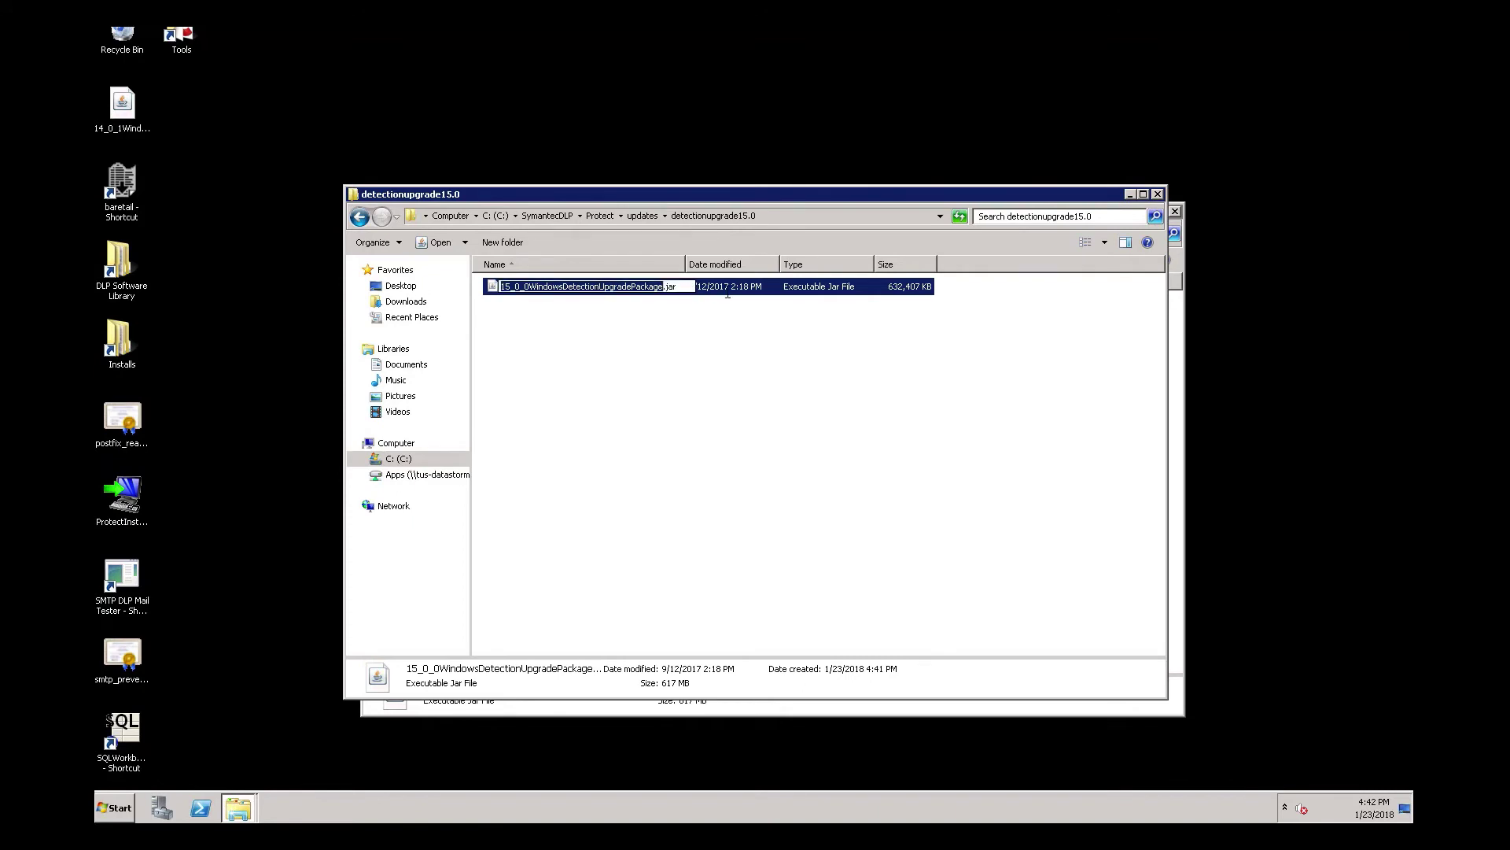
pyautogui.click(685, 286)
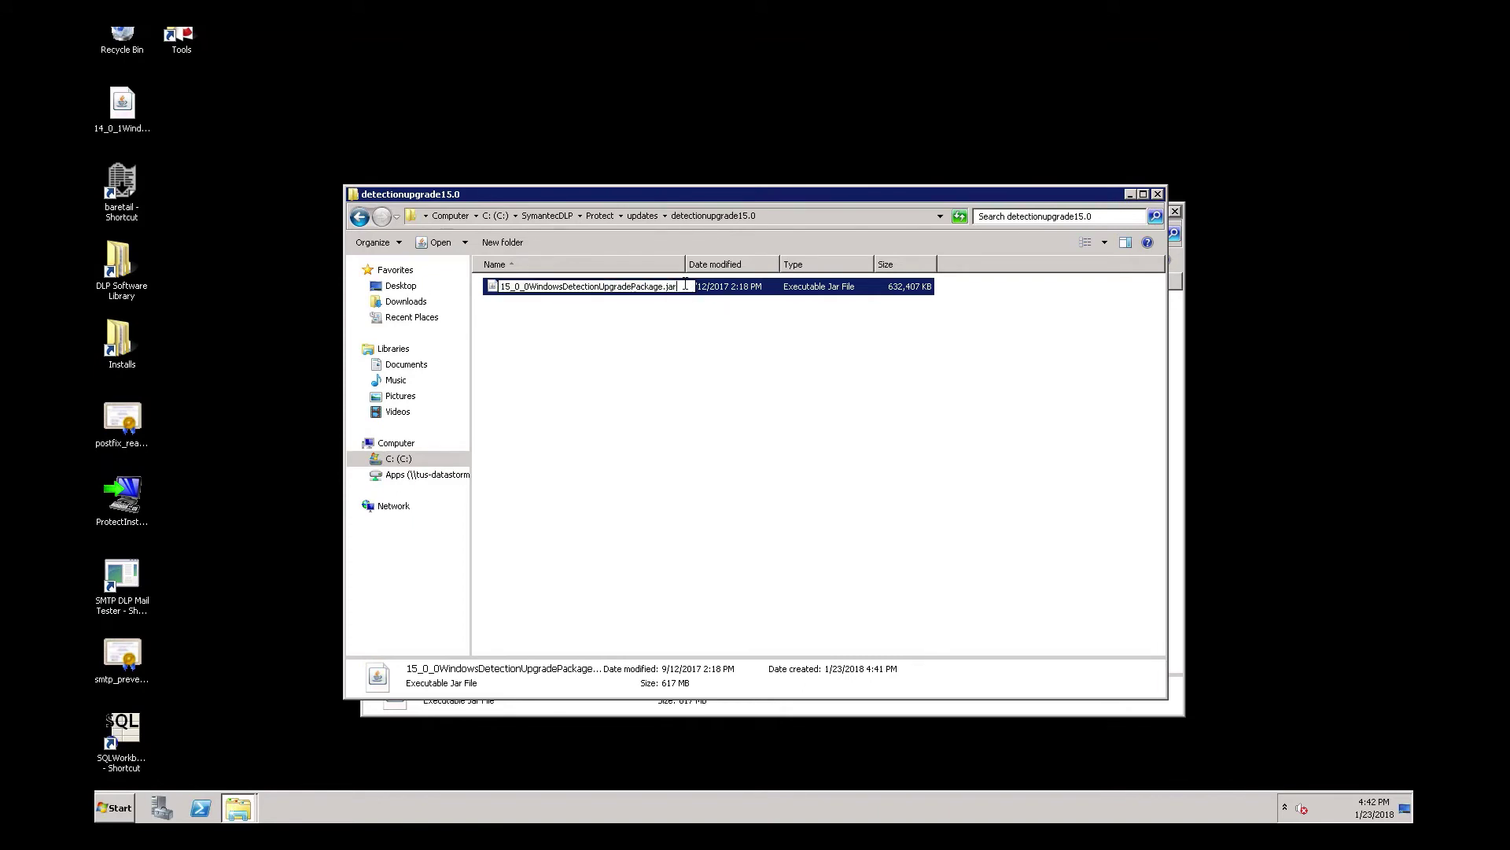
pyautogui.press('BackSpace')
pyautogui.press('BackSpace')
pyautogui.write('zip')
pyautogui.press('Return')
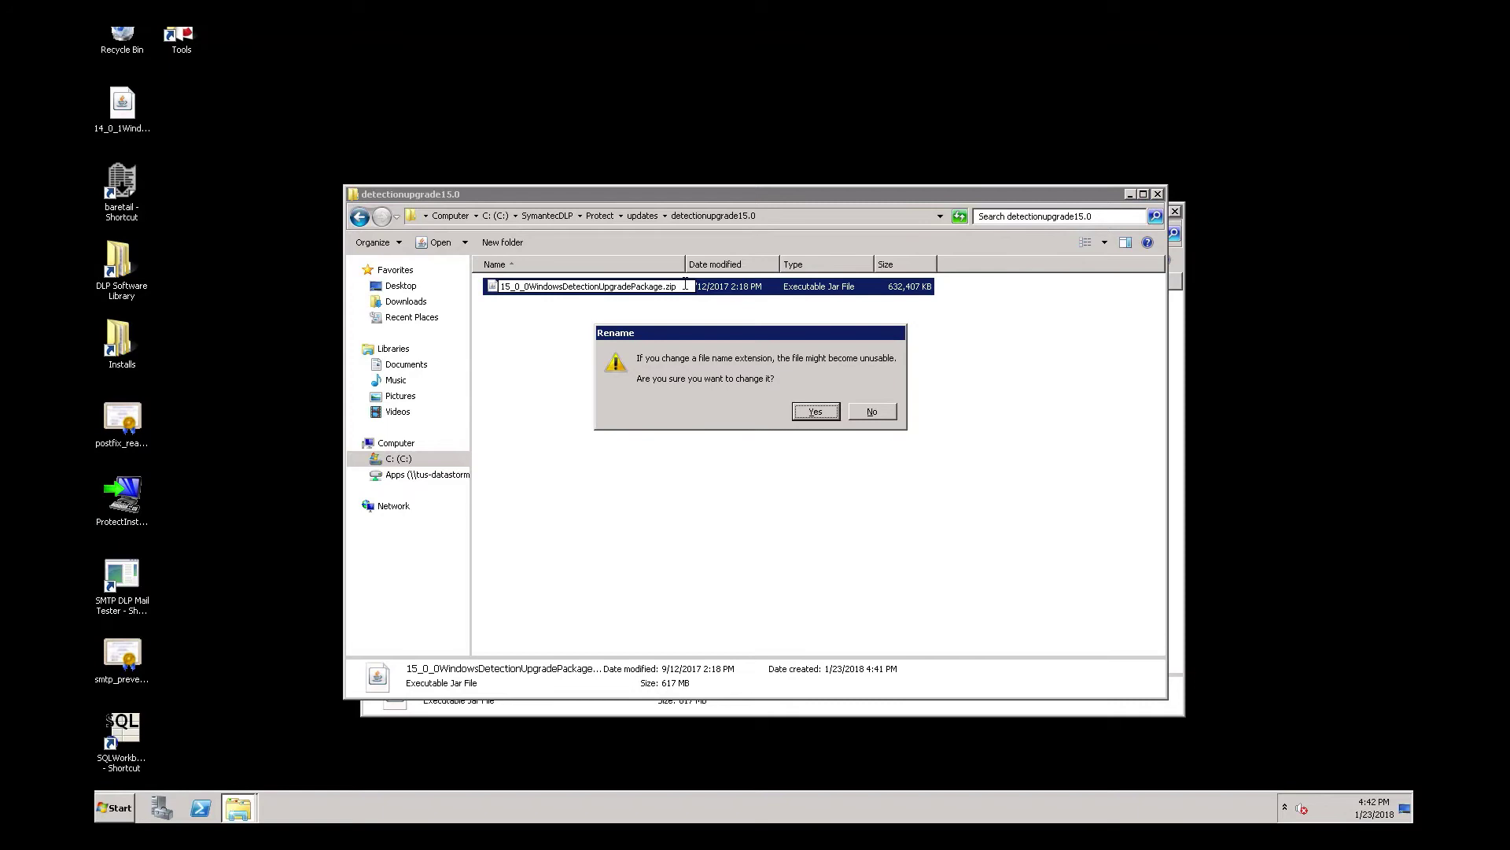
pyautogui.click(815, 412)
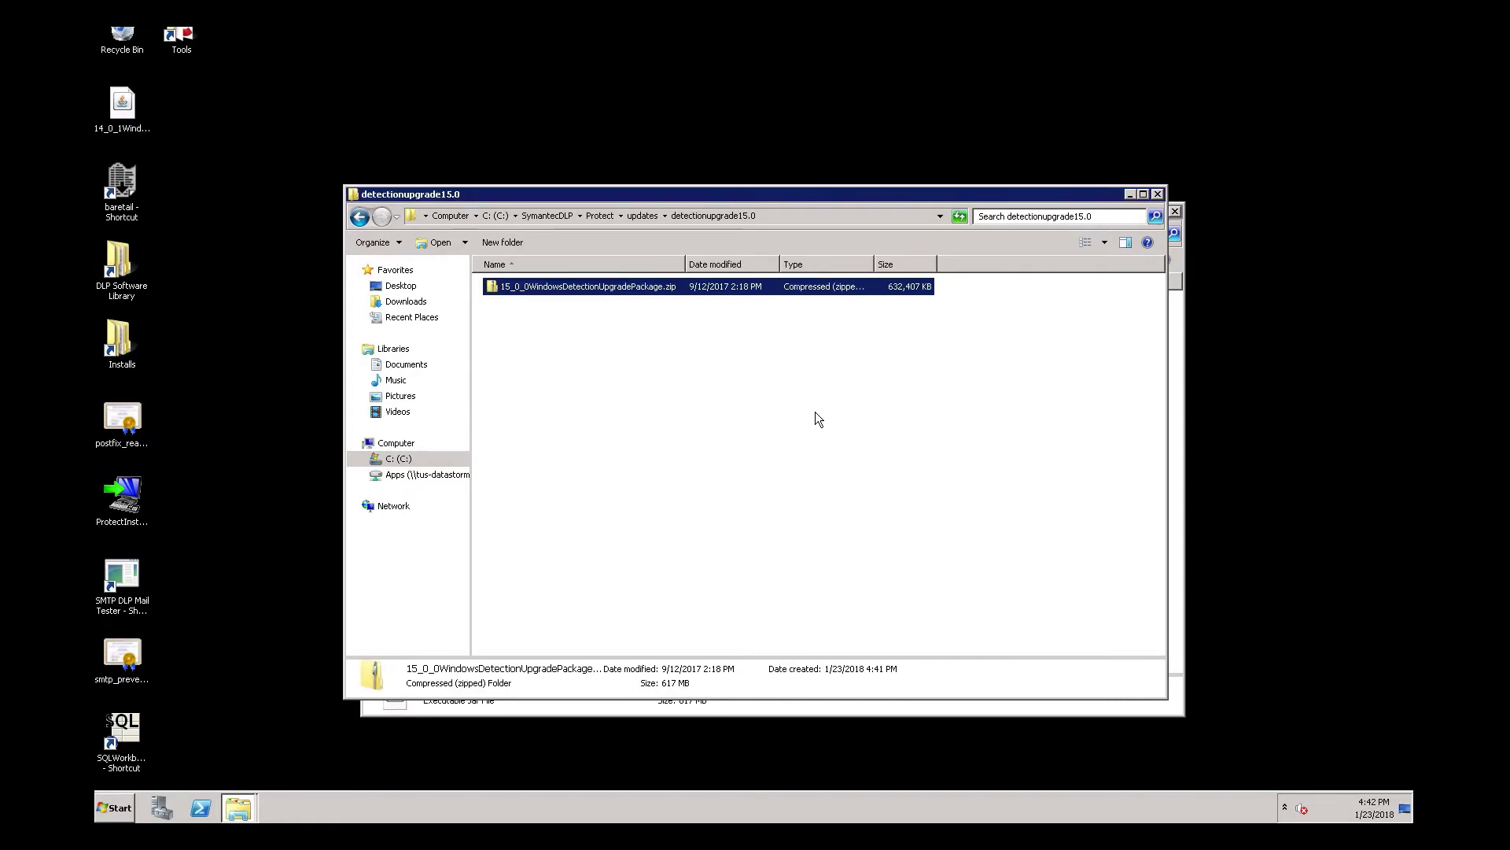
# Extract the package zip straight into detectionupgrade15.0 by trimming the package name from the destination
pyautogui.rightClick(543, 291)
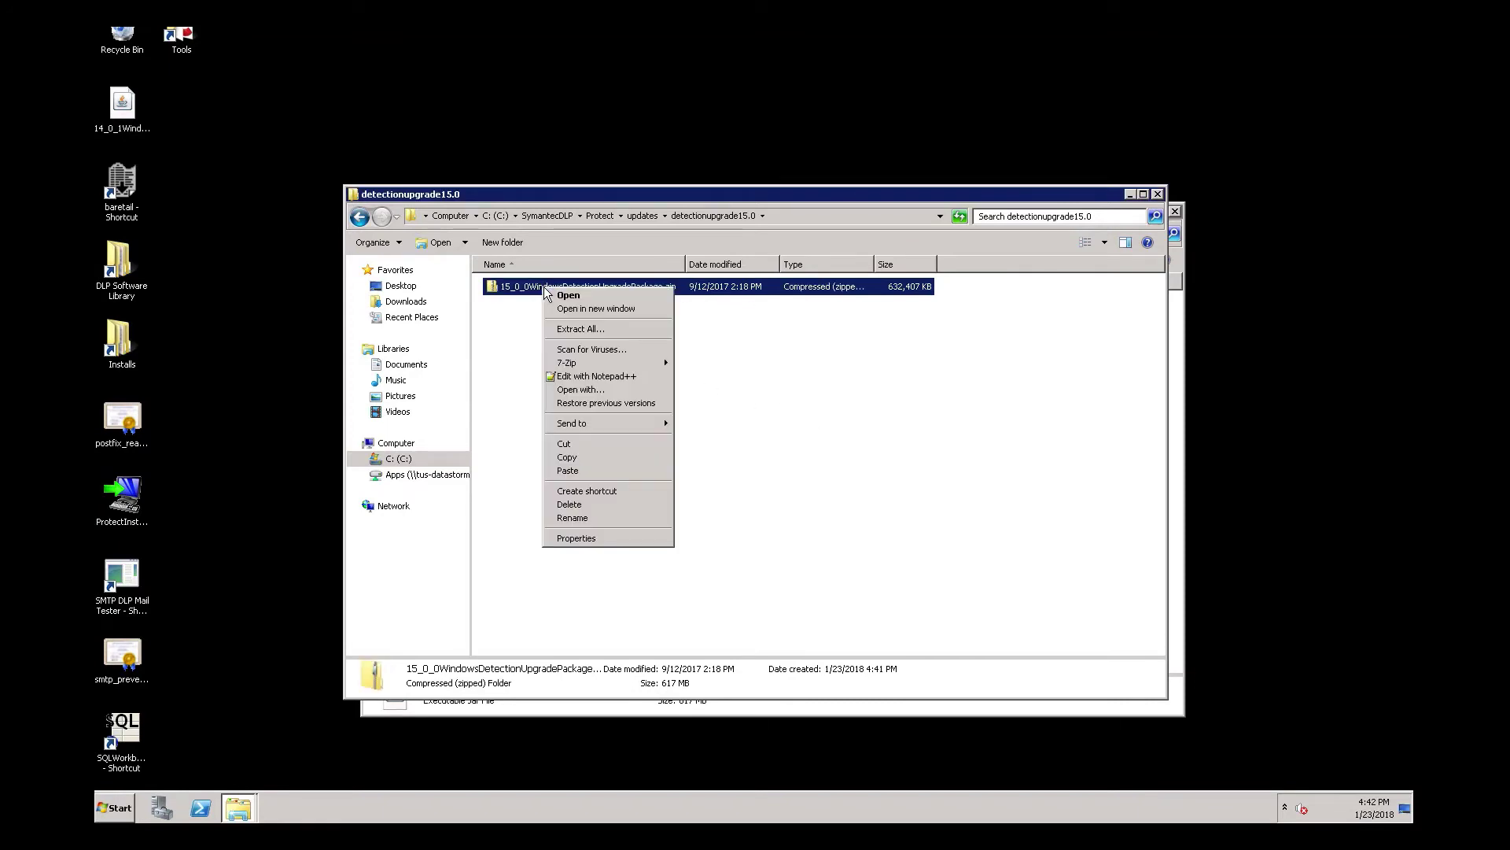
pyautogui.click(572, 329)
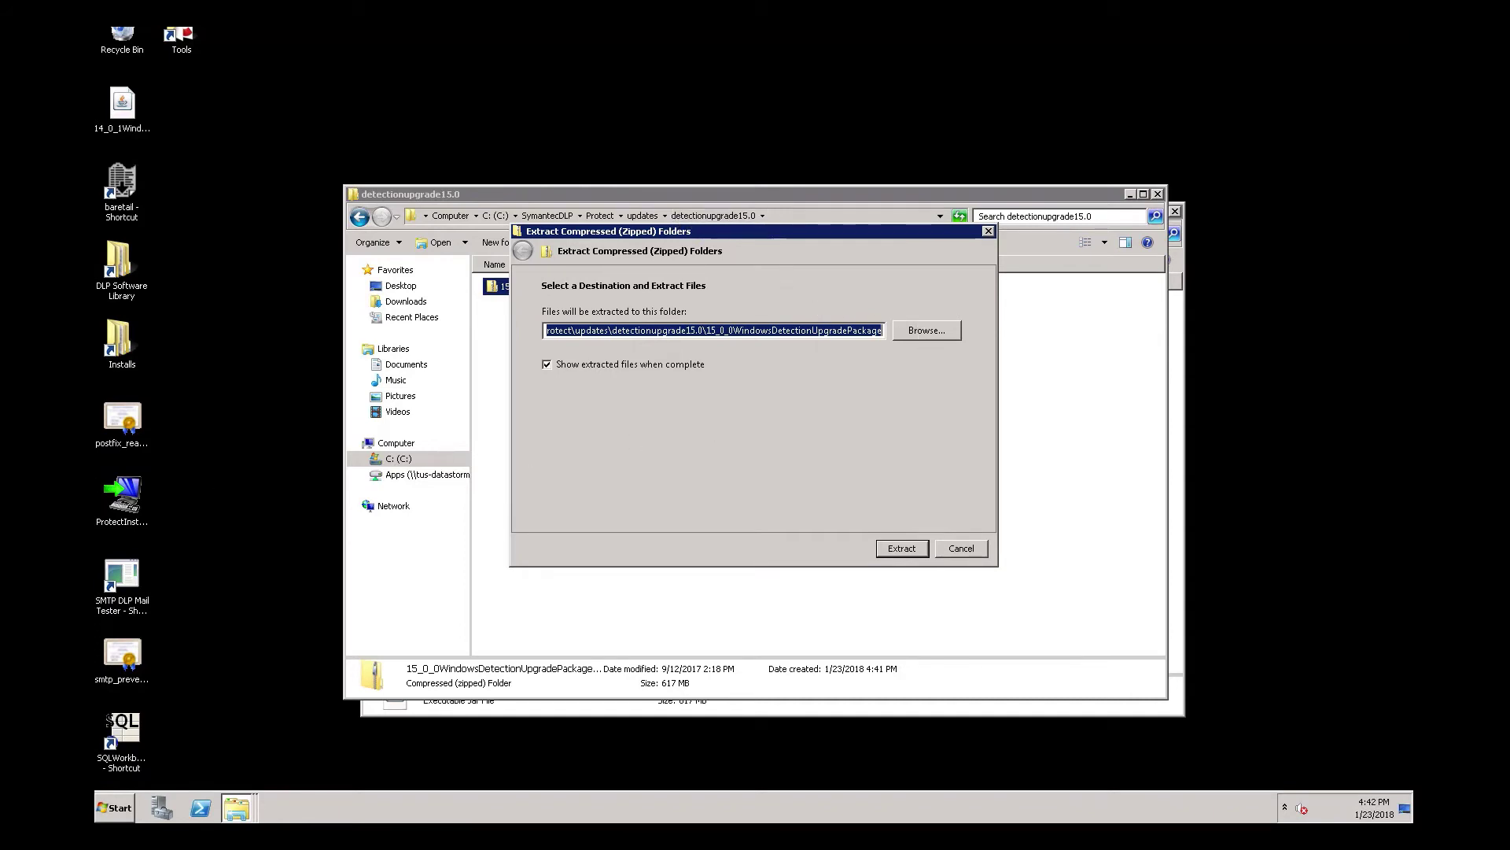
pyautogui.press('End')
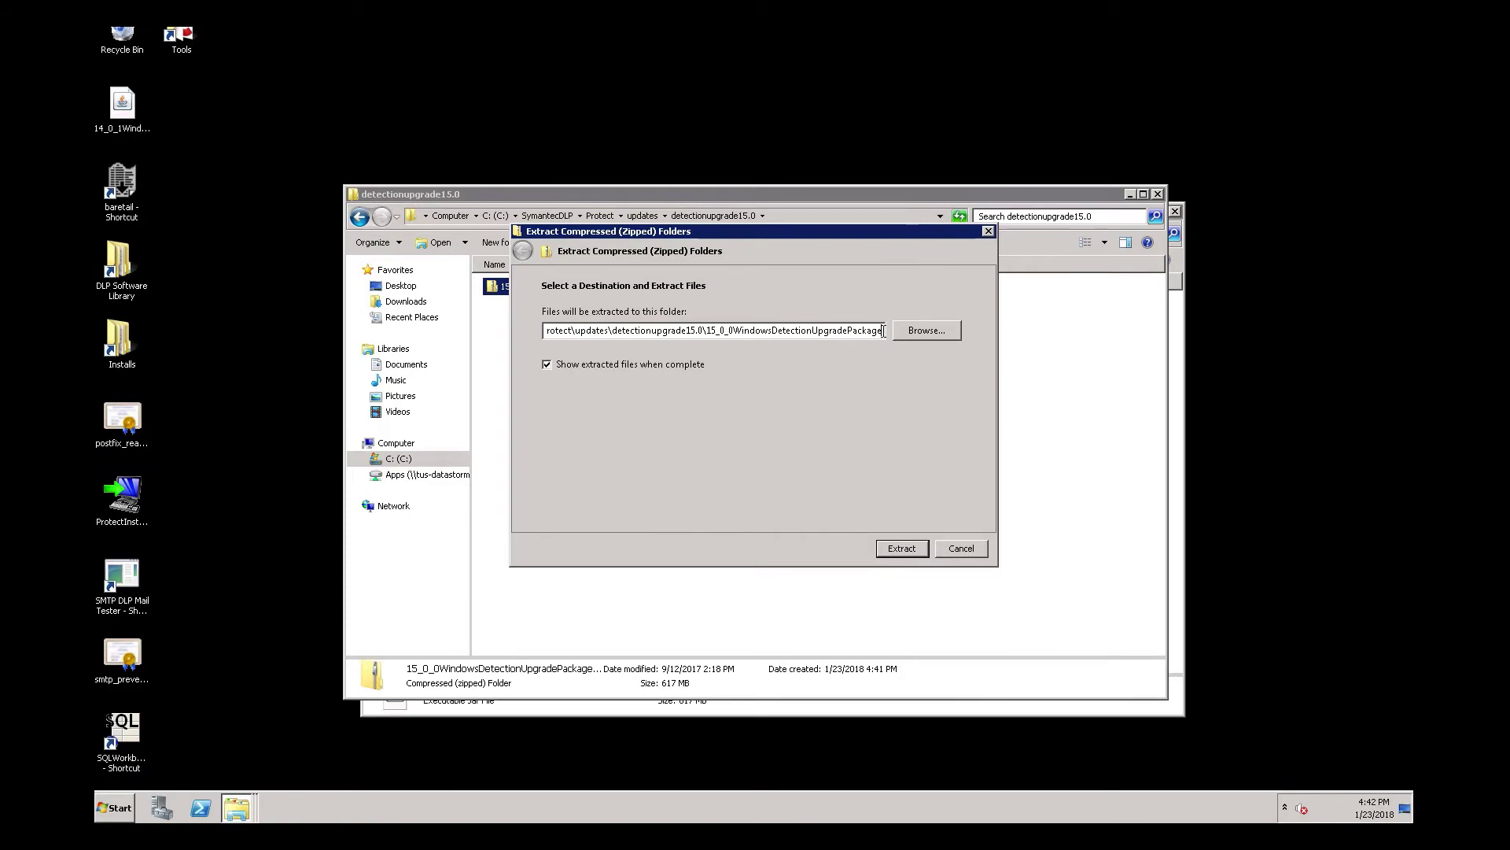
pyautogui.press('BackSpace')
pyautogui.press('BackSpace')
pyautogui.press('BackSpace')
pyautogui.press('BackSpace')
pyautogui.press('BackSpace')
pyautogui.press('BackSpace')
pyautogui.press('BackSpace')
pyautogui.press('BackSpace')
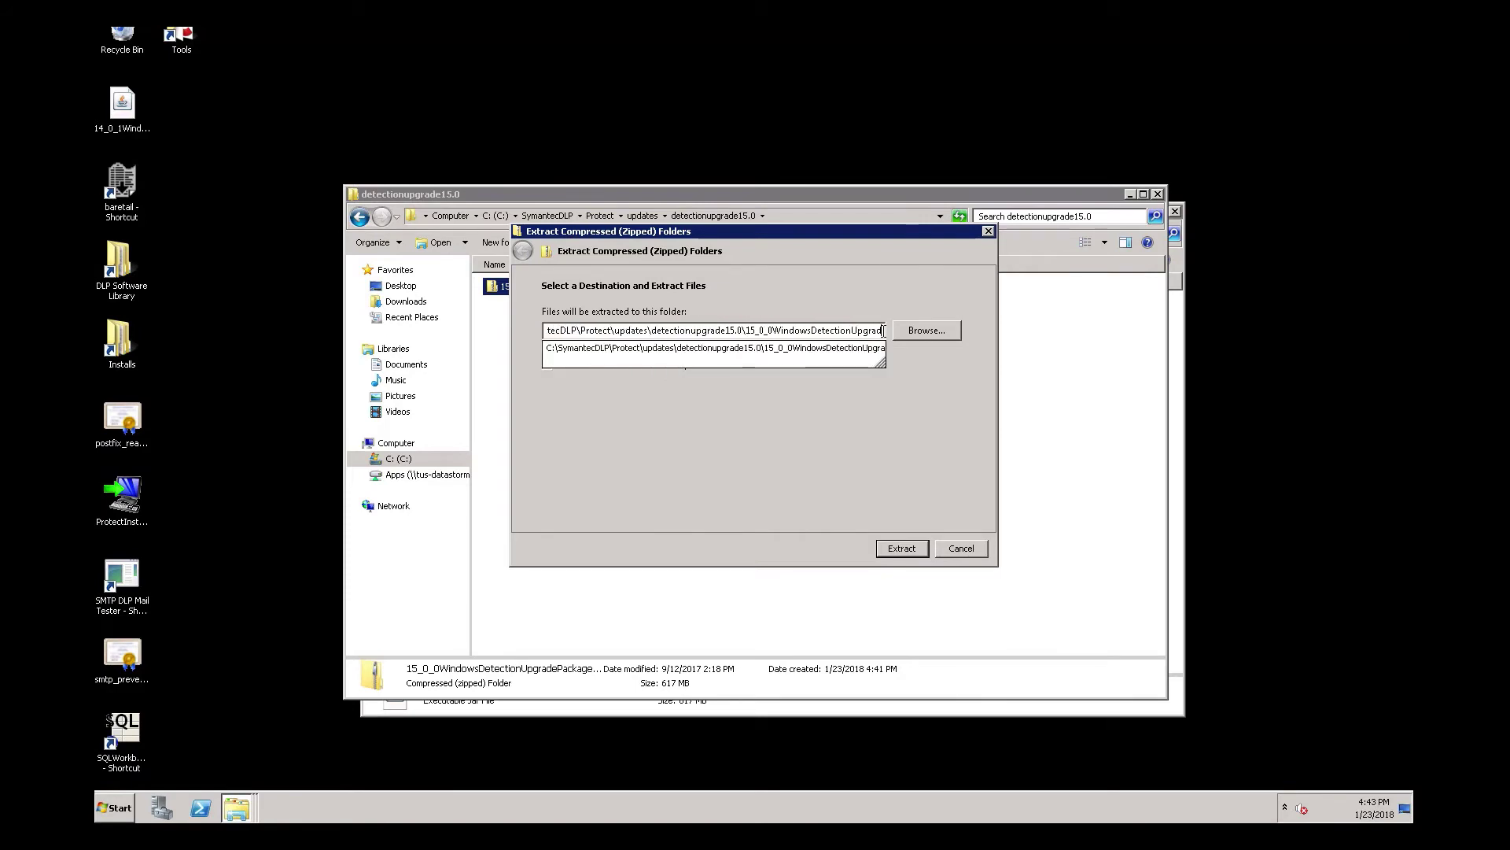
pyautogui.press('BackSpace')
pyautogui.press('BackSpace')
pyautogui.press('BackSpace')
pyautogui.press('BackSpace')
pyautogui.press('BackSpace')
pyautogui.press('BackSpace')
pyautogui.press('BackSpace')
pyautogui.press('BackSpace')
pyautogui.press('BackSpace')
pyautogui.press('BackSpace')
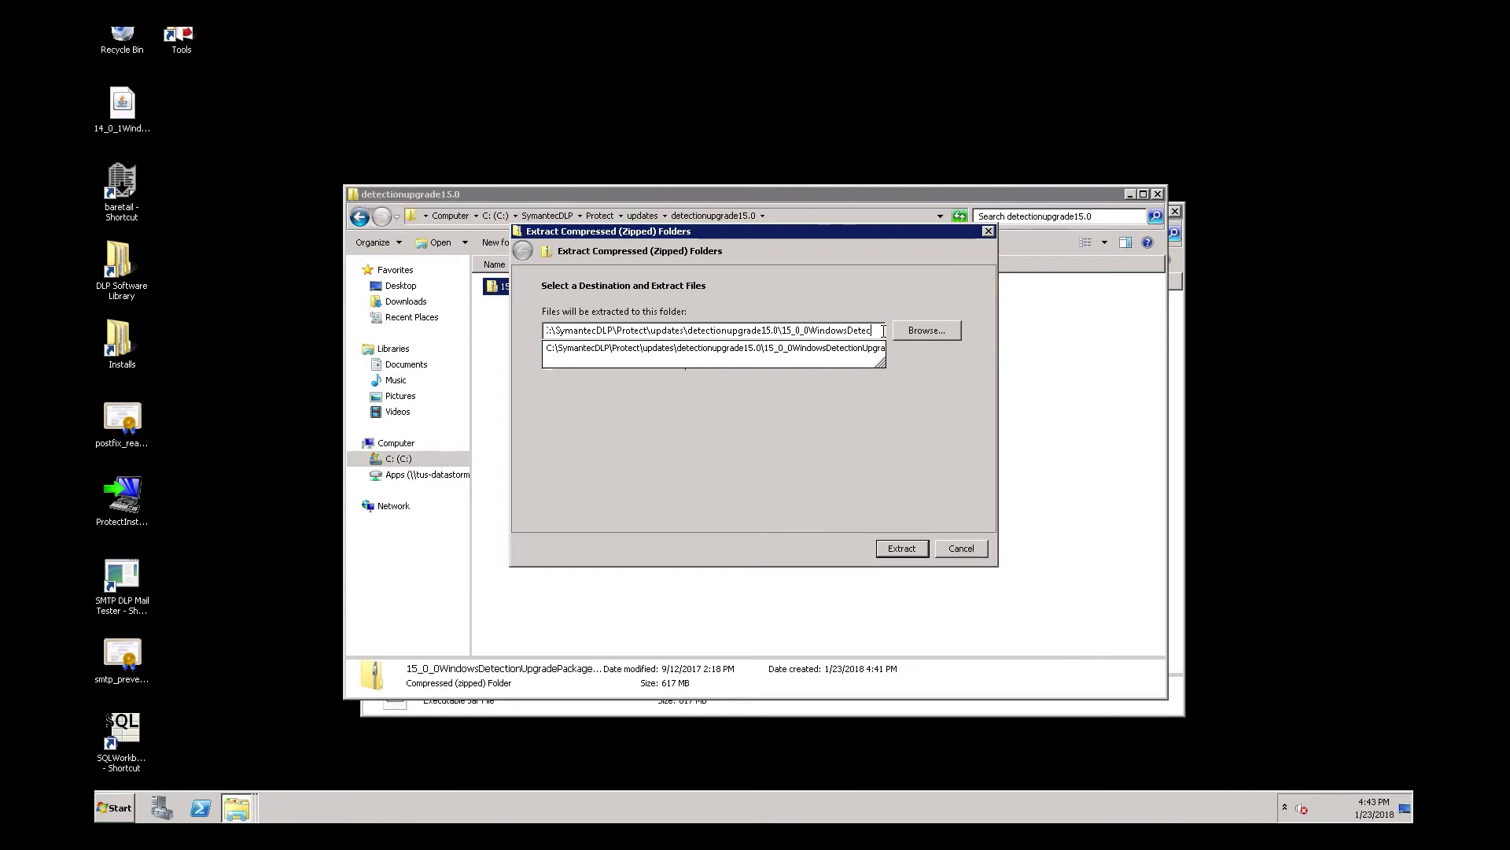
pyautogui.press('BackSpace')
pyautogui.press('BackSpace')
pyautogui.press('BackSpace')
pyautogui.press('BackSpace')
pyautogui.press('BackSpace')
pyautogui.press('BackSpace')
pyautogui.press('BackSpace')
pyautogui.press('BackSpace')
pyautogui.press('BackSpace')
pyautogui.press('BackSpace')
pyautogui.press('BackSpace')
pyautogui.press('BackSpace')
pyautogui.press('BackSpace')
pyautogui.press('BackSpace')
pyautogui.press('BackSpace')
pyautogui.press('BackSpace')
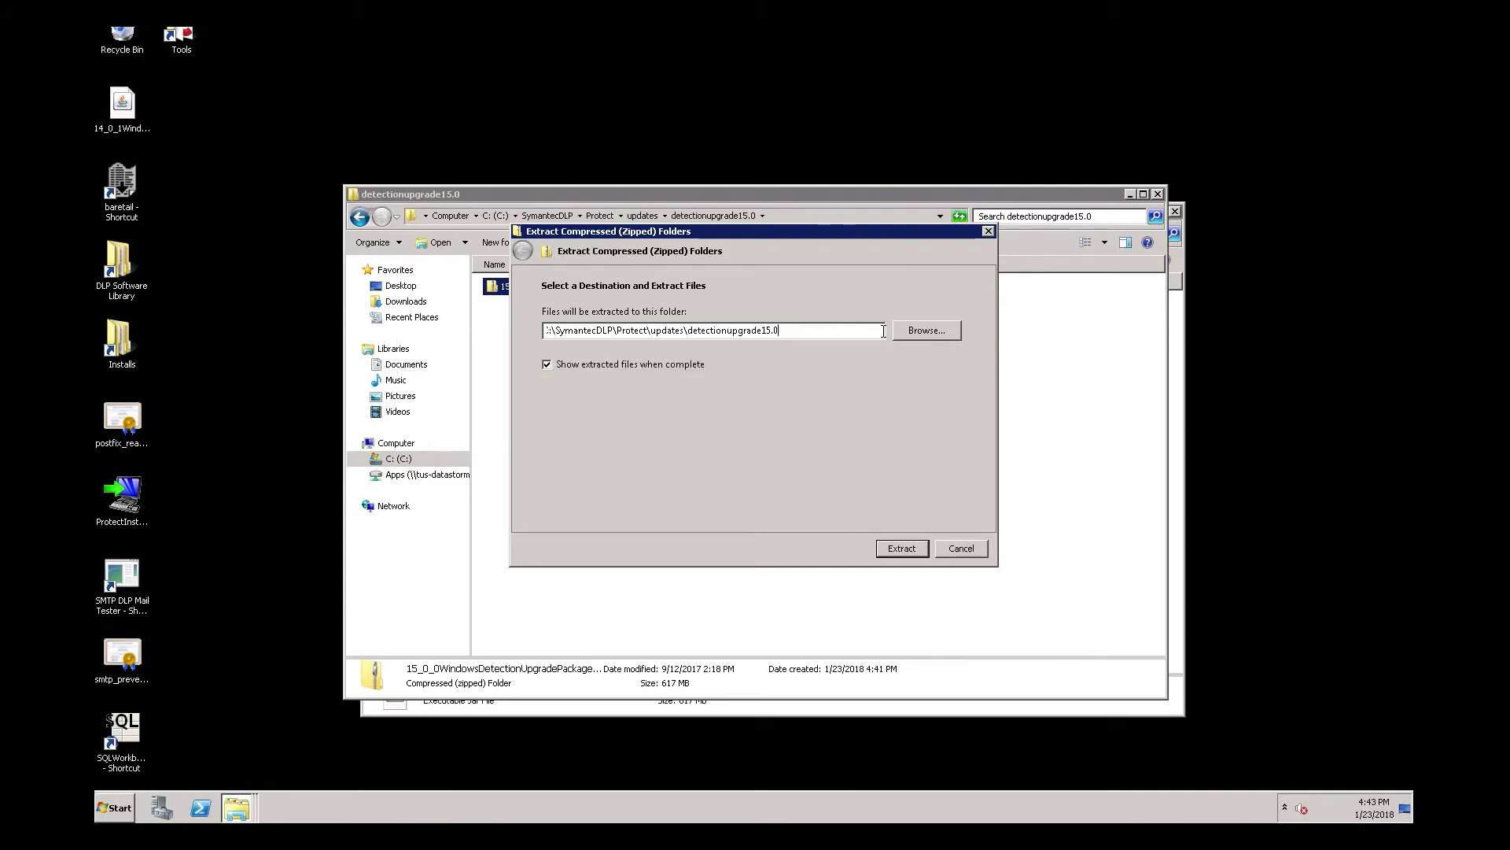
pyautogui.click(899, 548)
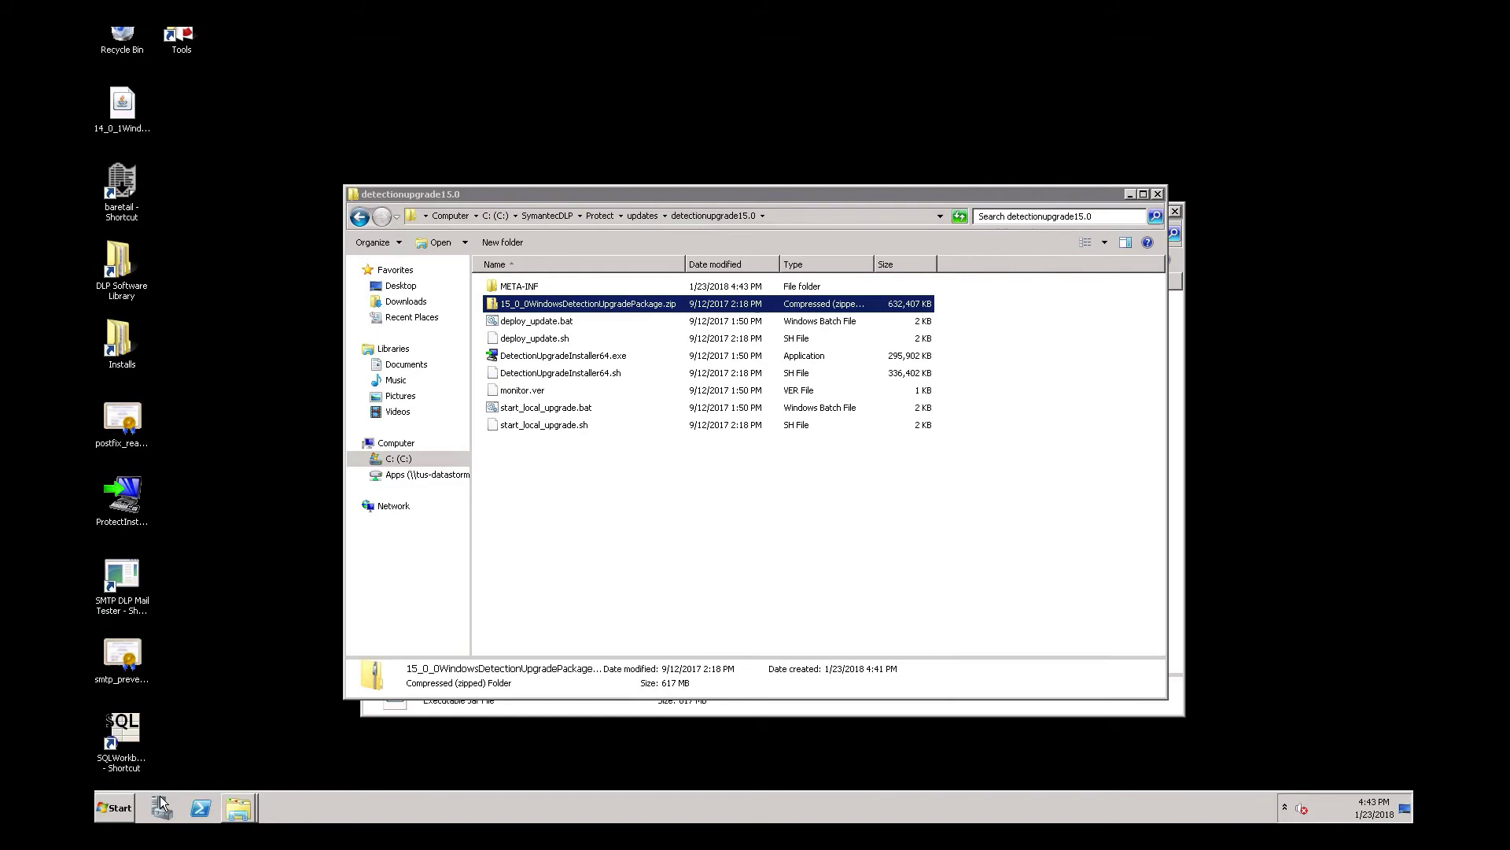
# Launch Command Prompt as administrator
pyautogui.click(118, 809)
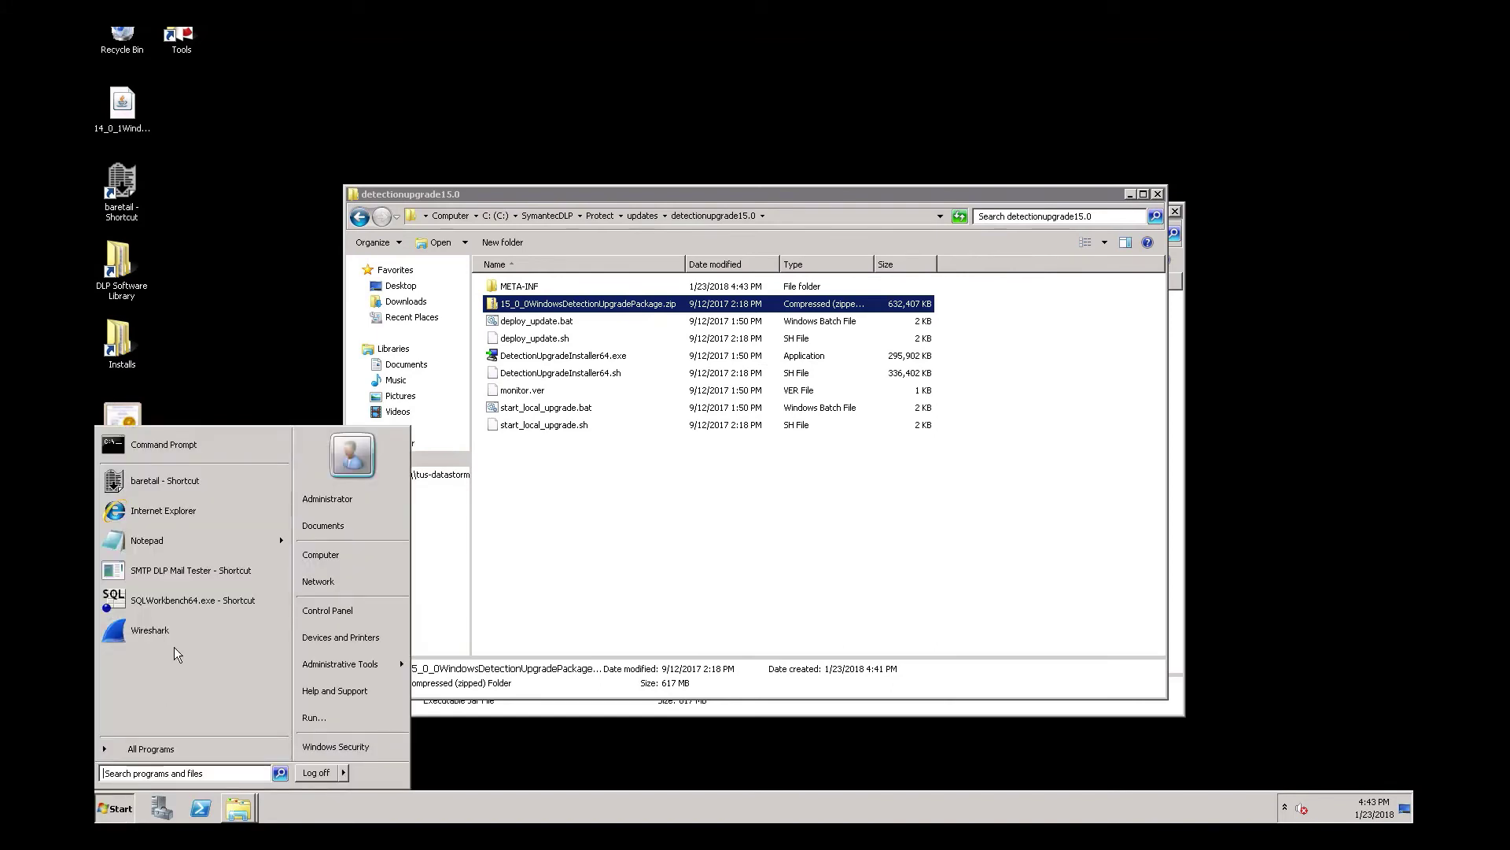
pyautogui.rightClick(176, 442)
pyautogui.click(220, 466)
pyautogui.moveTo(579, 95); pyautogui.dragTo(853, 458)
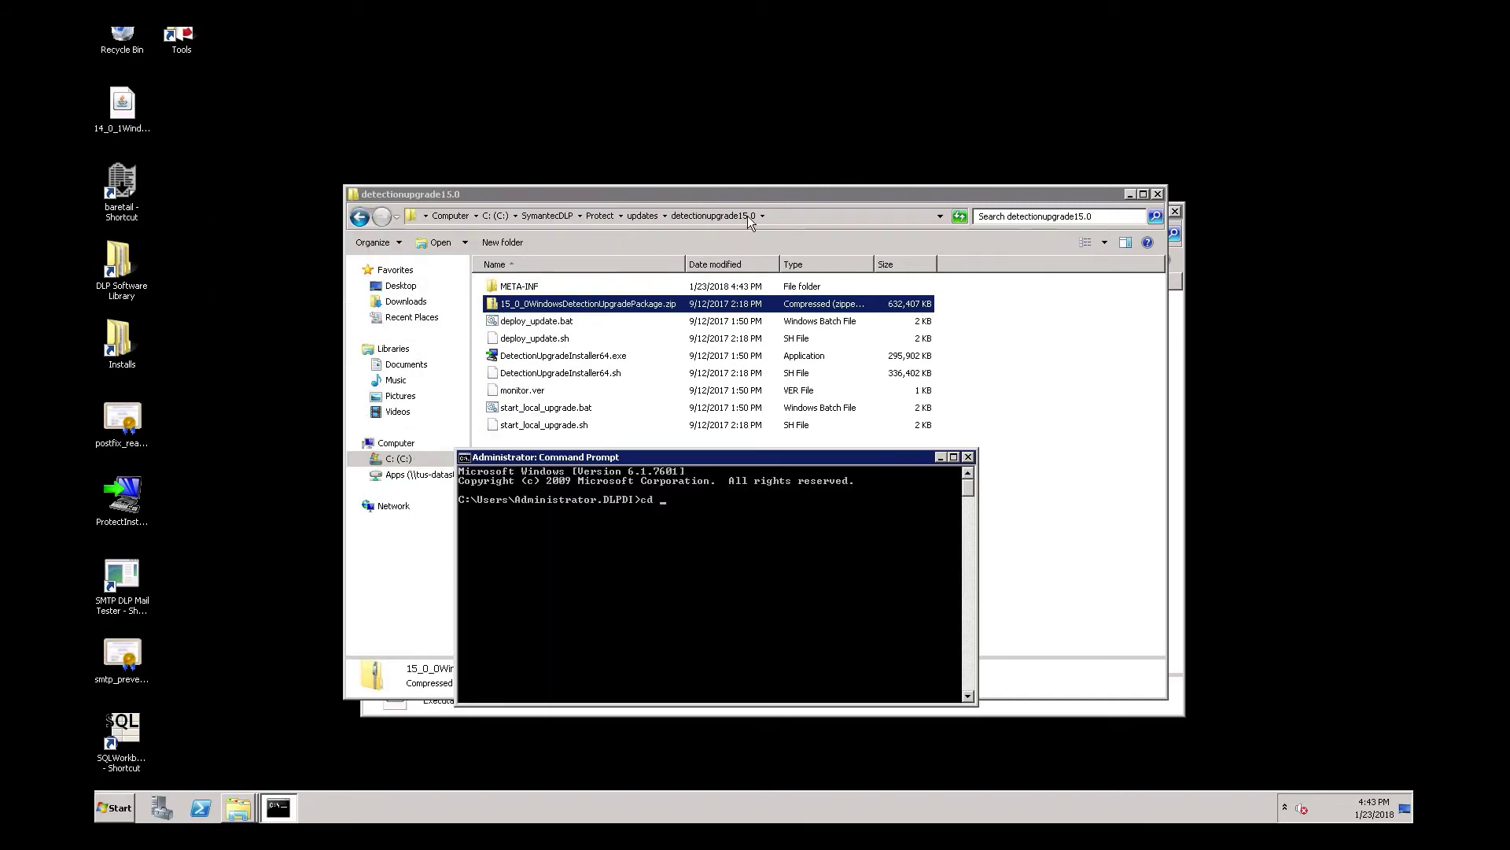
# cd into the copied detectionupgrade15.0 path and tab-complete start_local_upgrade.bat
pyautogui.click(777, 216)
pyautogui.rightClick(777, 215)
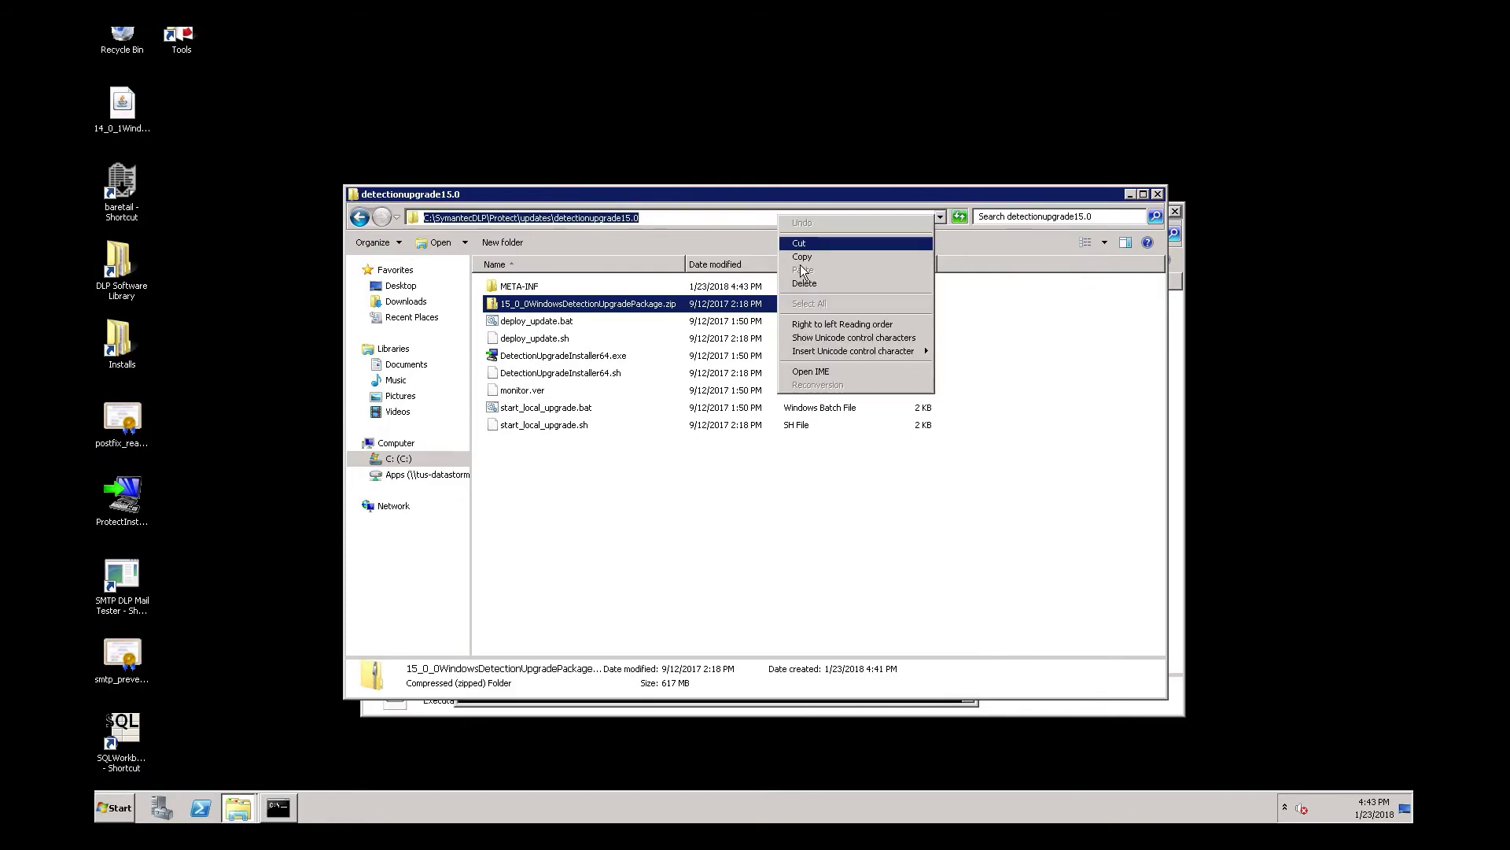
pyautogui.click(802, 266)
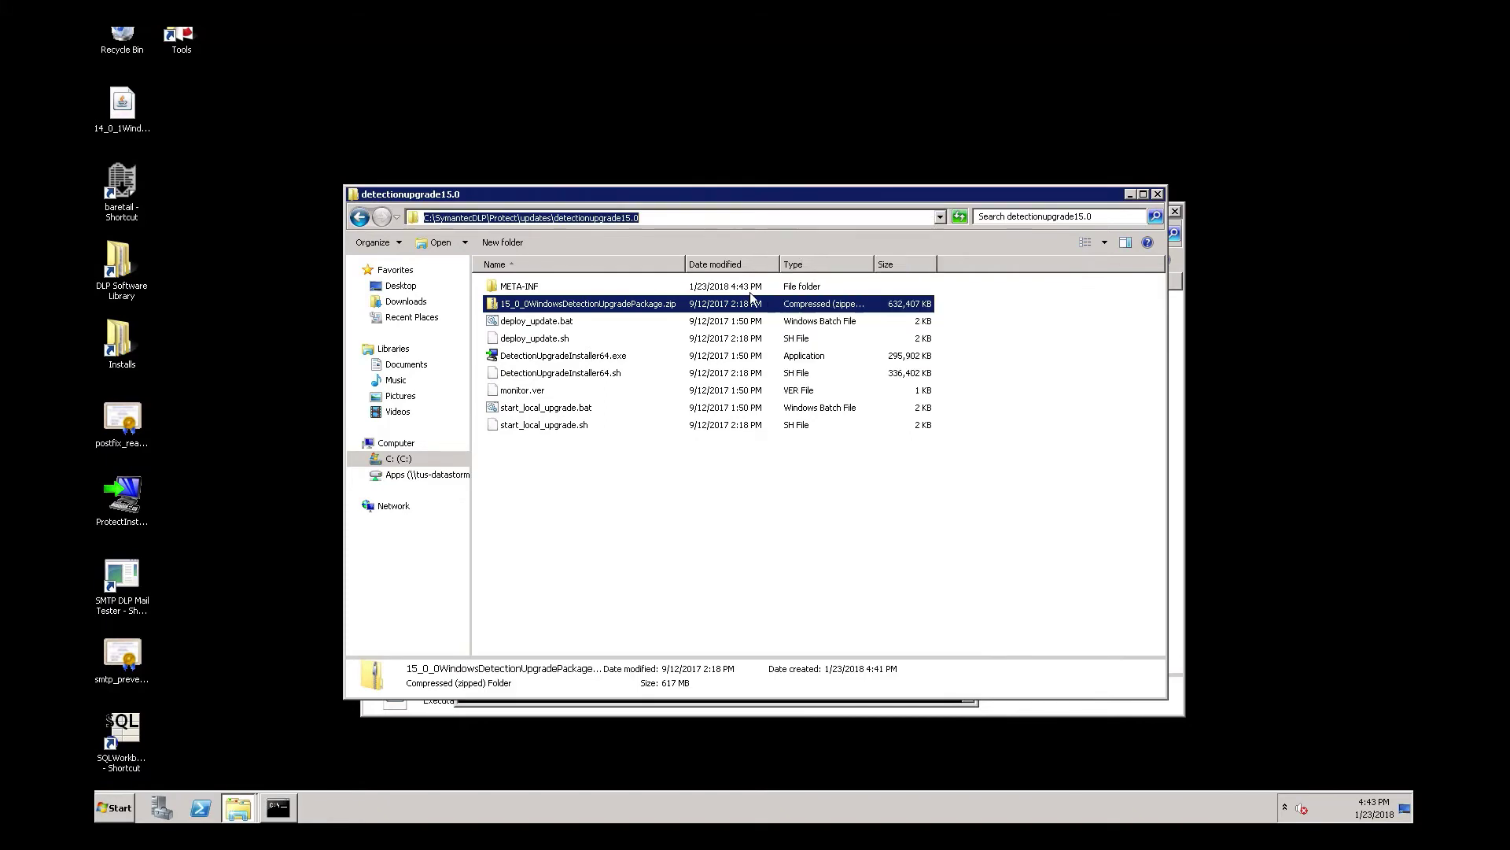
pyautogui.click(290, 809)
pyautogui.write('cd')
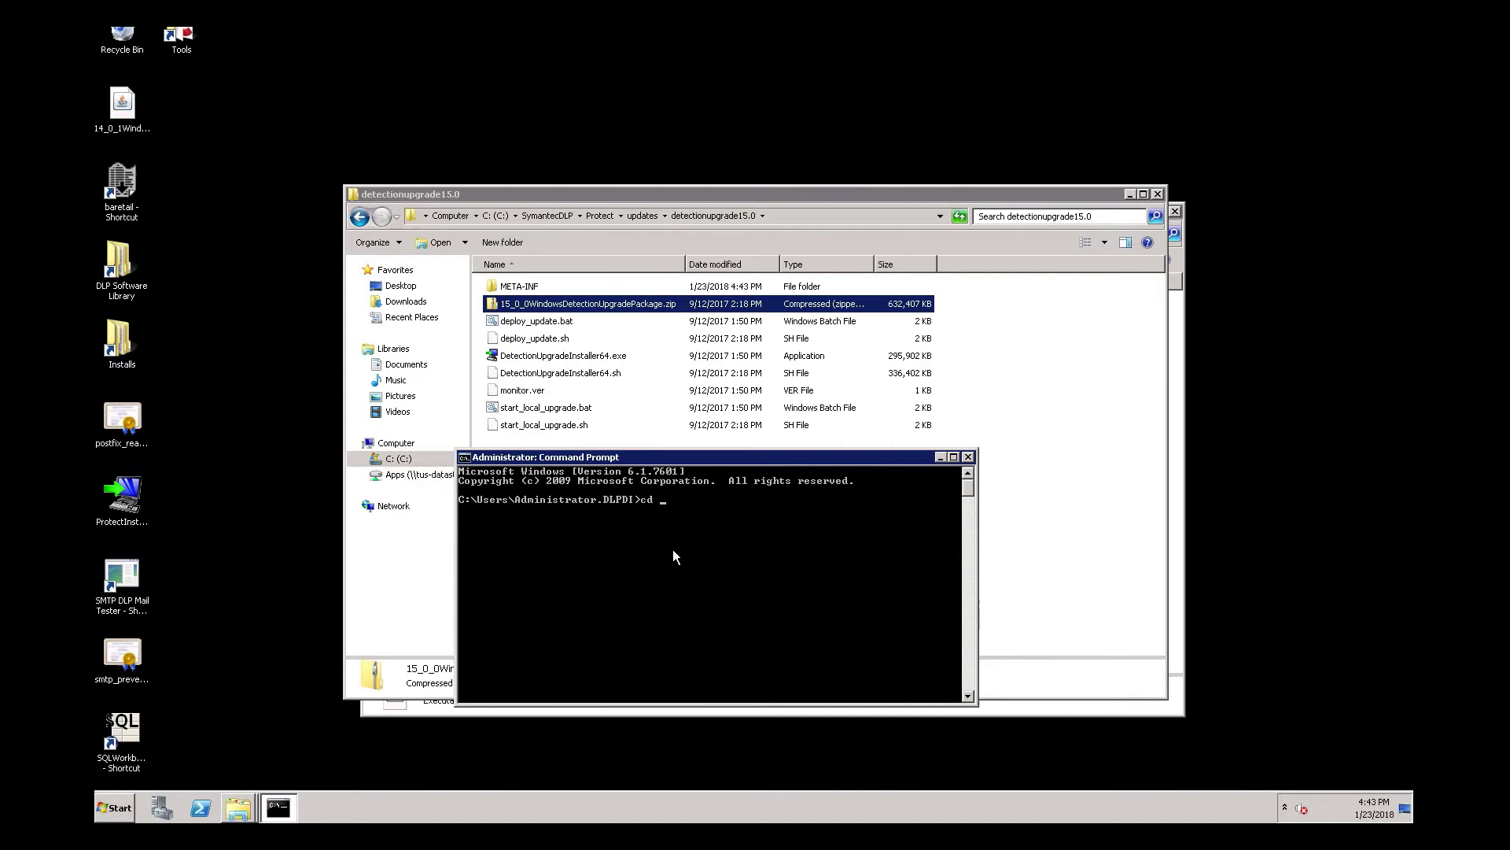
pyautogui.rightClick(673, 549)
pyautogui.click(700, 583)
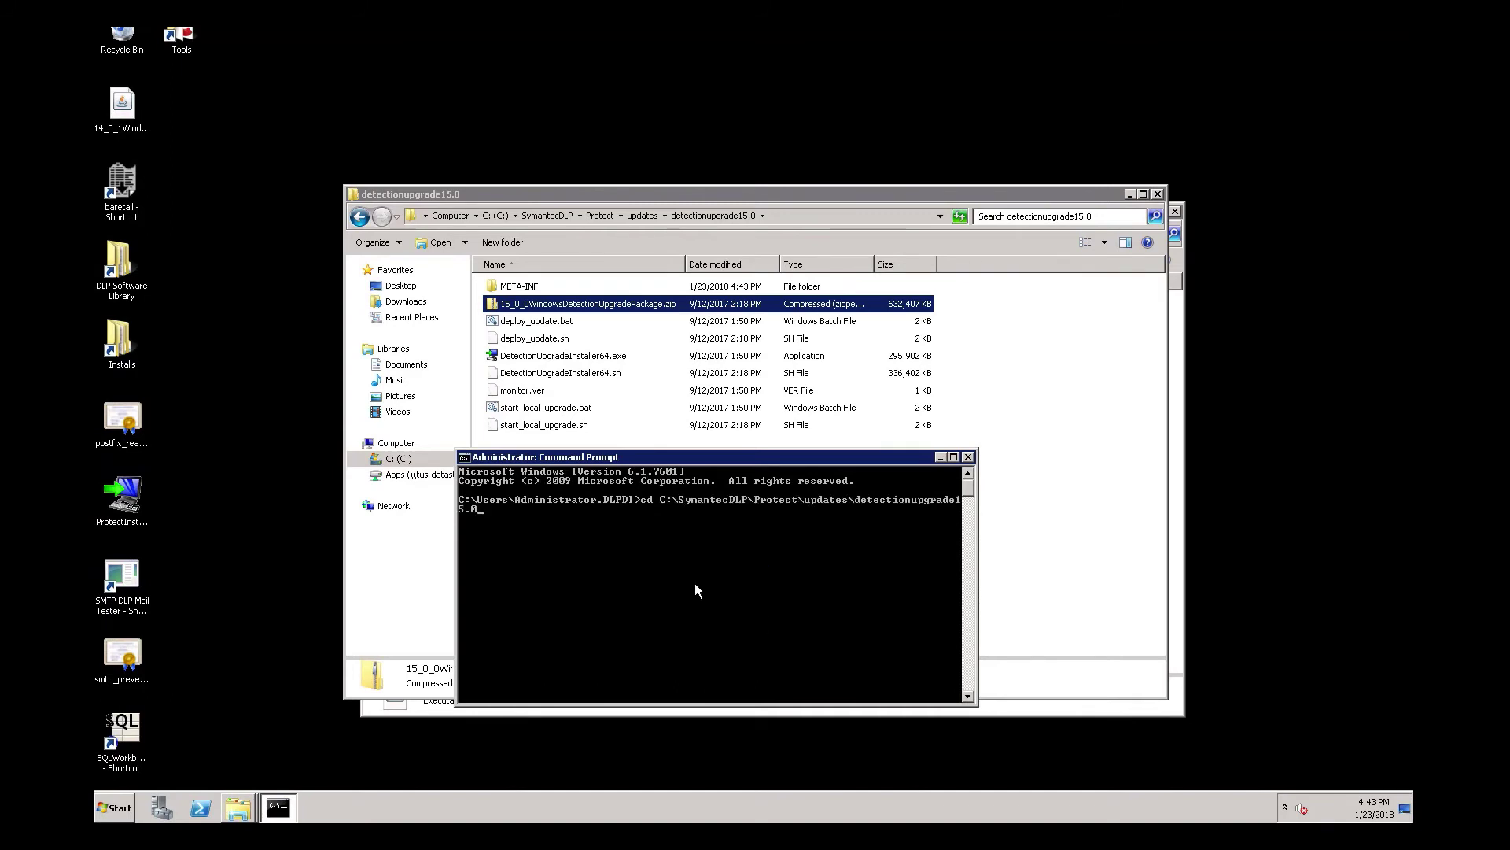
pyautogui.press('Return')
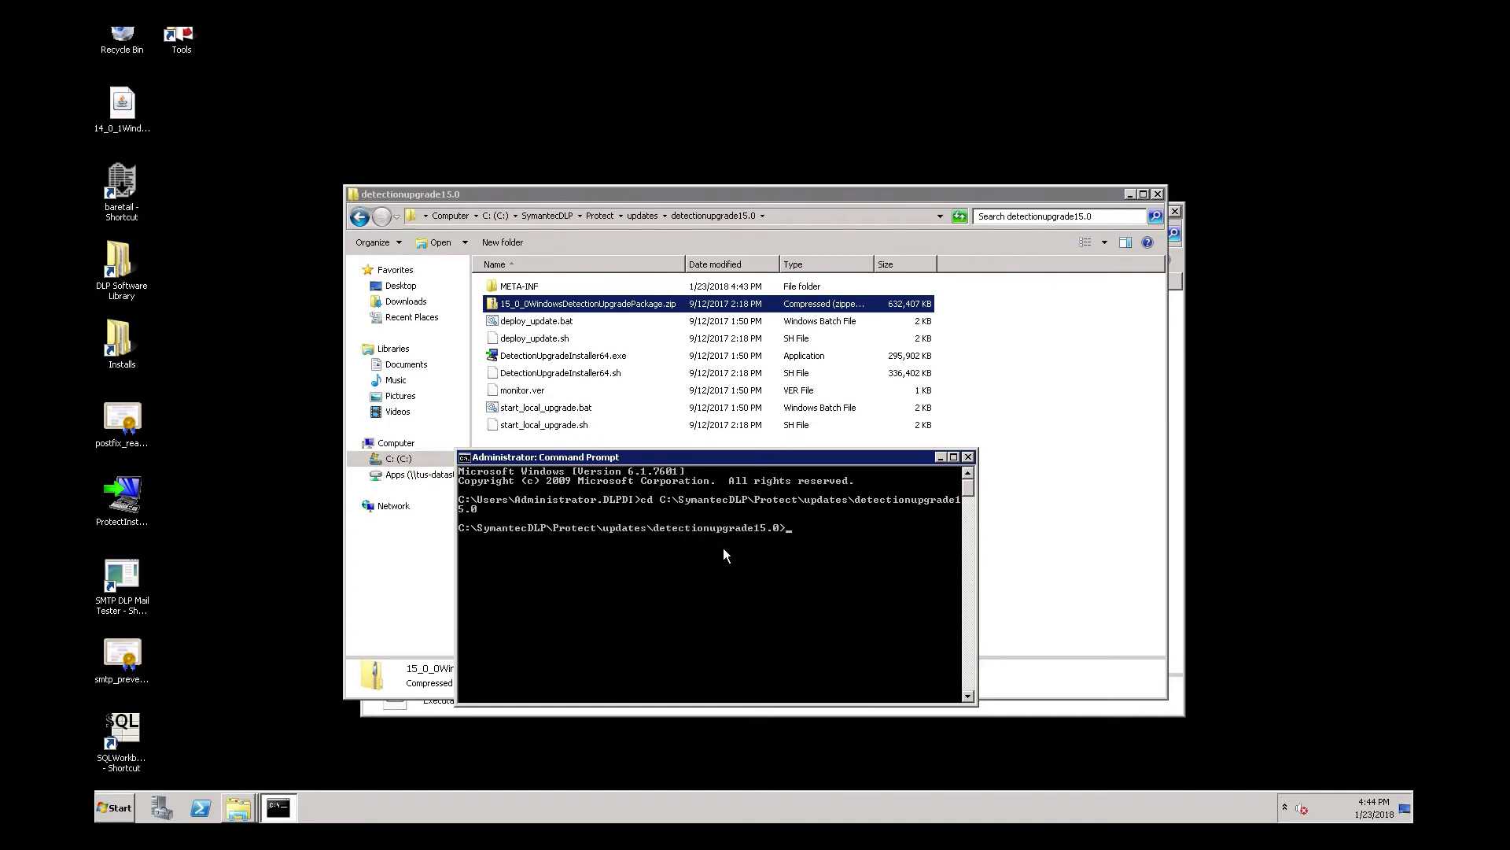
pyautogui.write('s')
pyautogui.press('Tab')
# Run start_local_upgrade.bat and move past the setup wizard's Welcome page
pyautogui.press('Return')
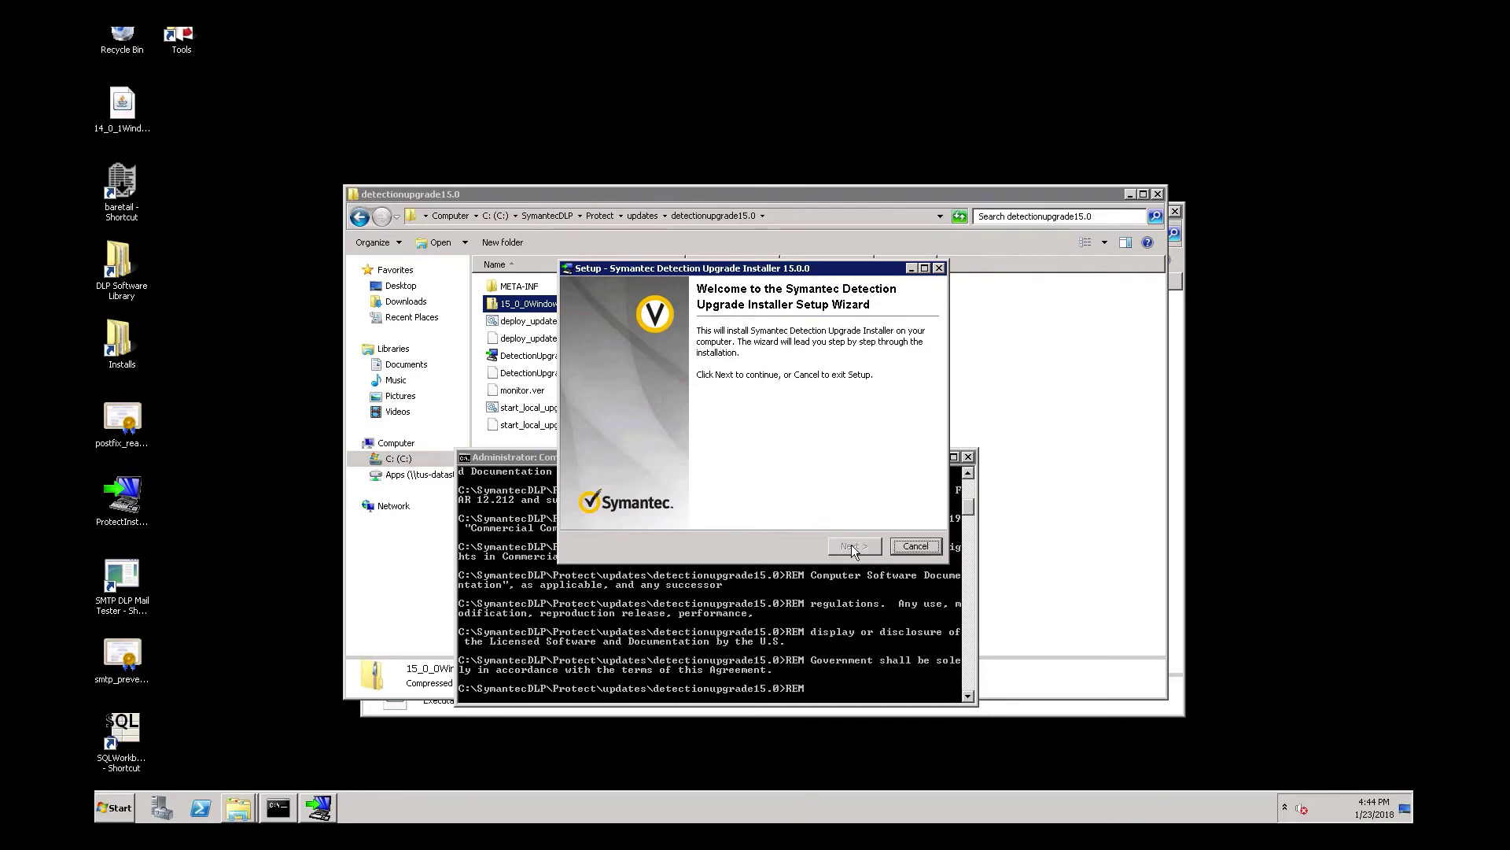
pyautogui.click(851, 544)
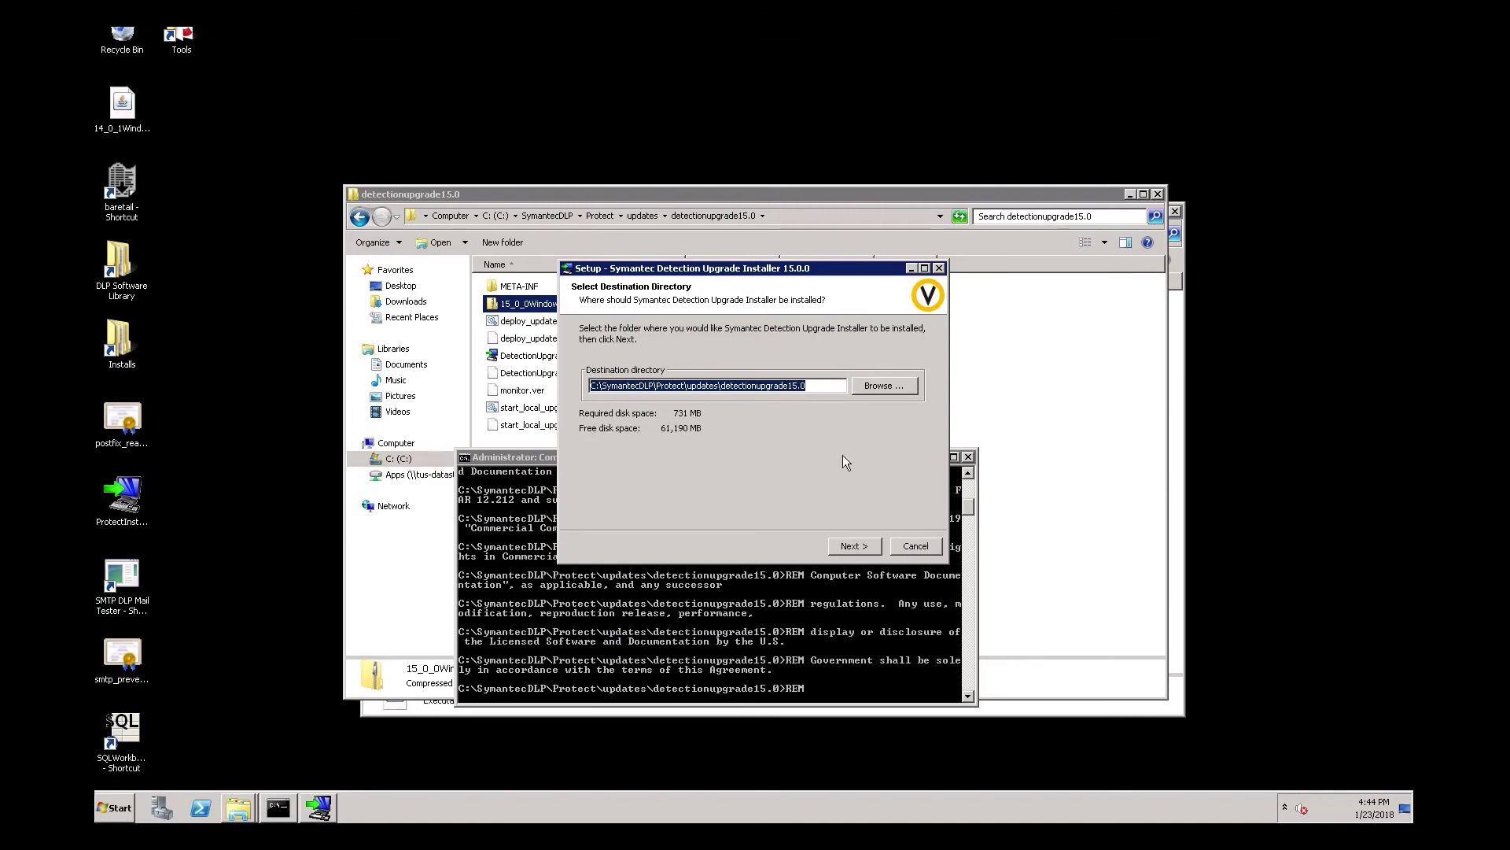
# Accept the detectionupgrade15.0 destination and let the detection server upgrade complete
pyautogui.click(853, 544)
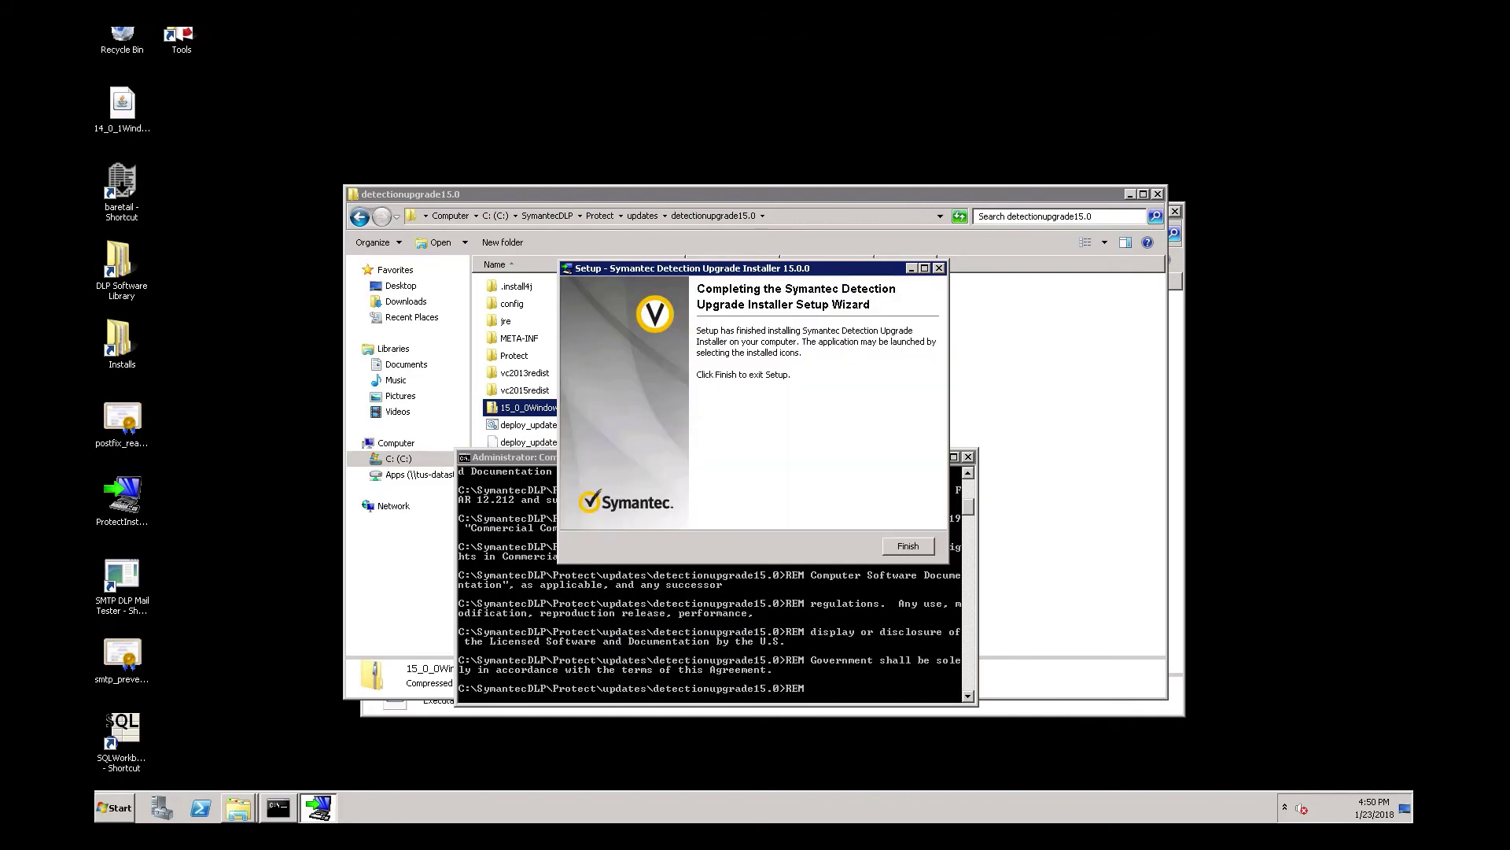
# Finish the upgrade wizard, close Command Prompt, and bring up monitor.ver's context menu in C:\SymantecDLP\Protect
pyautogui.click(906, 545)
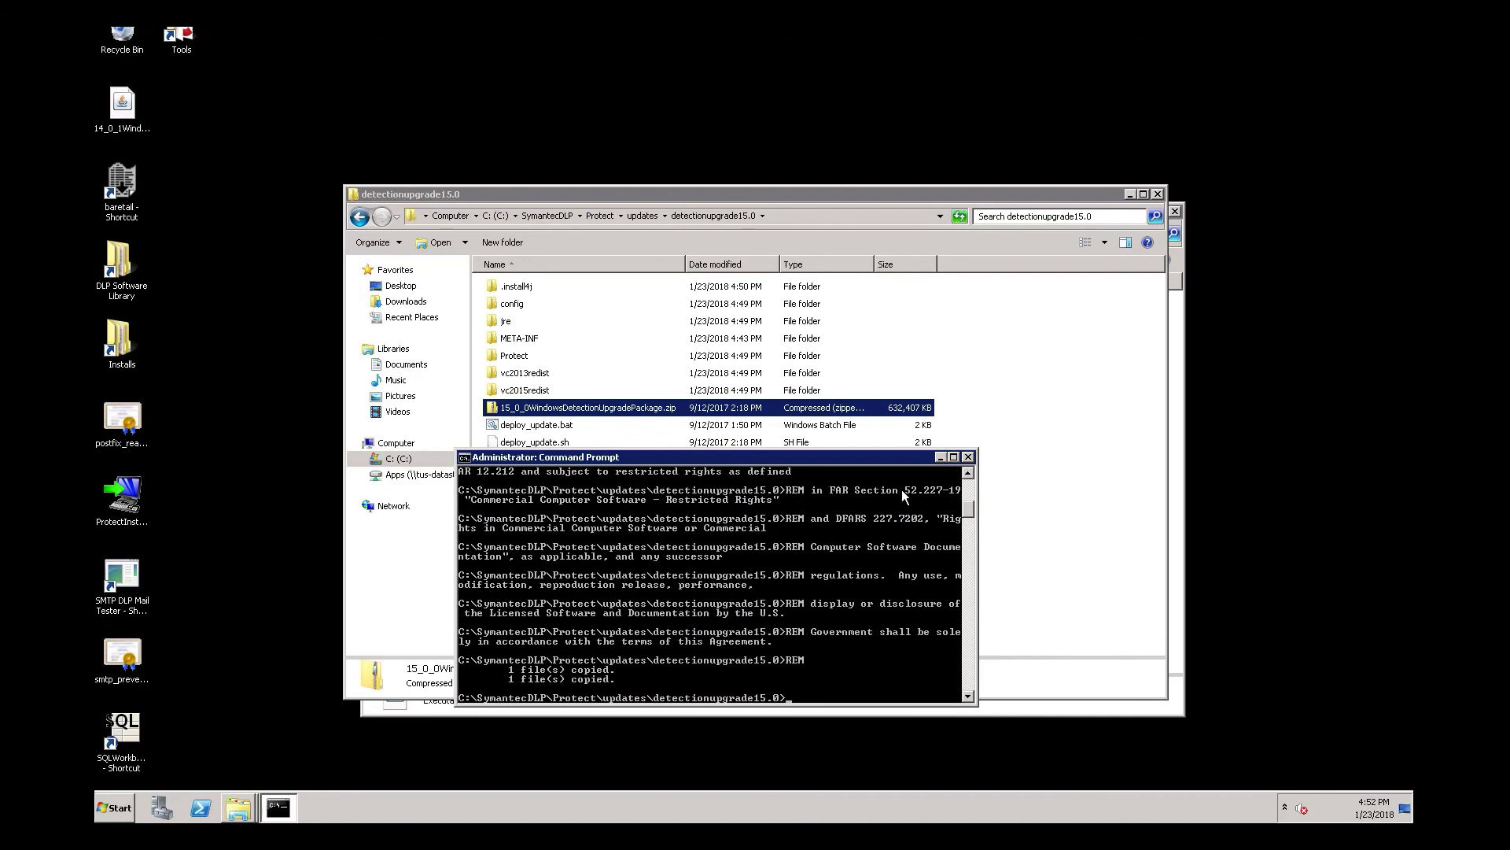
pyautogui.click(969, 458)
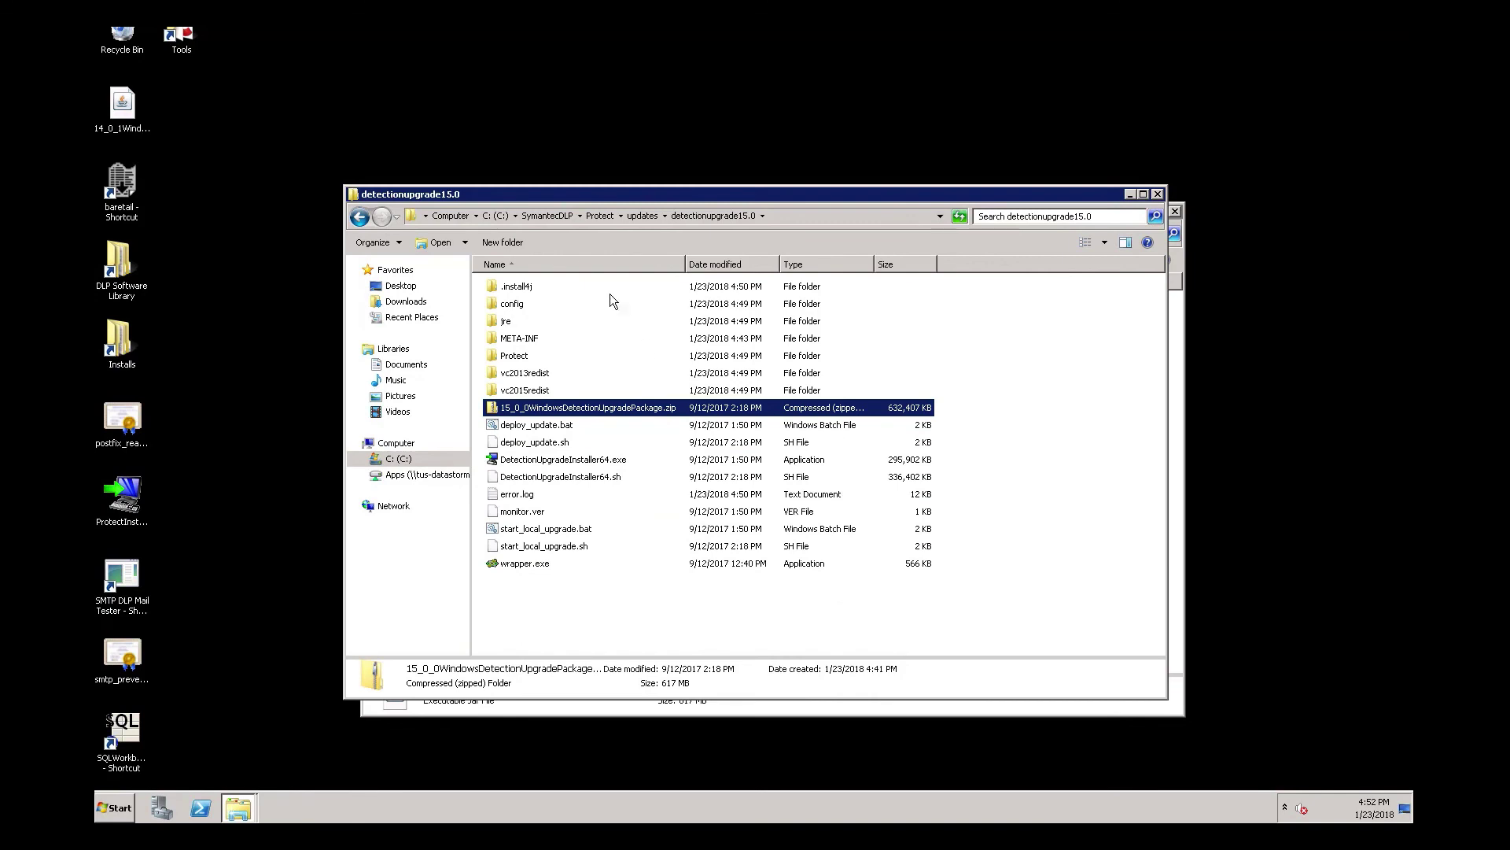
pyautogui.click(598, 215)
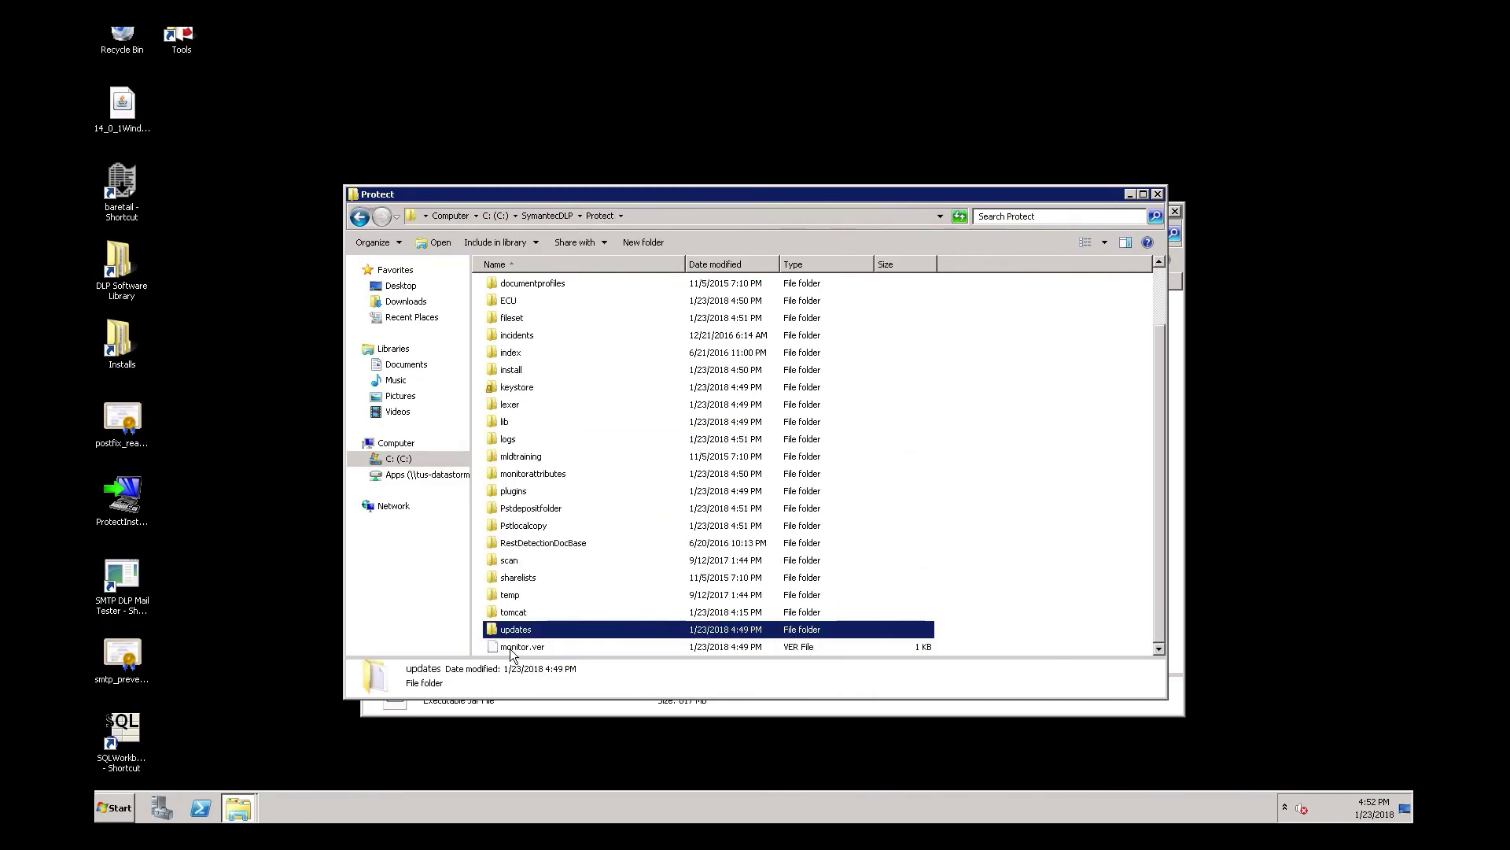
pyautogui.click(513, 648)
pyautogui.rightClick(525, 648)
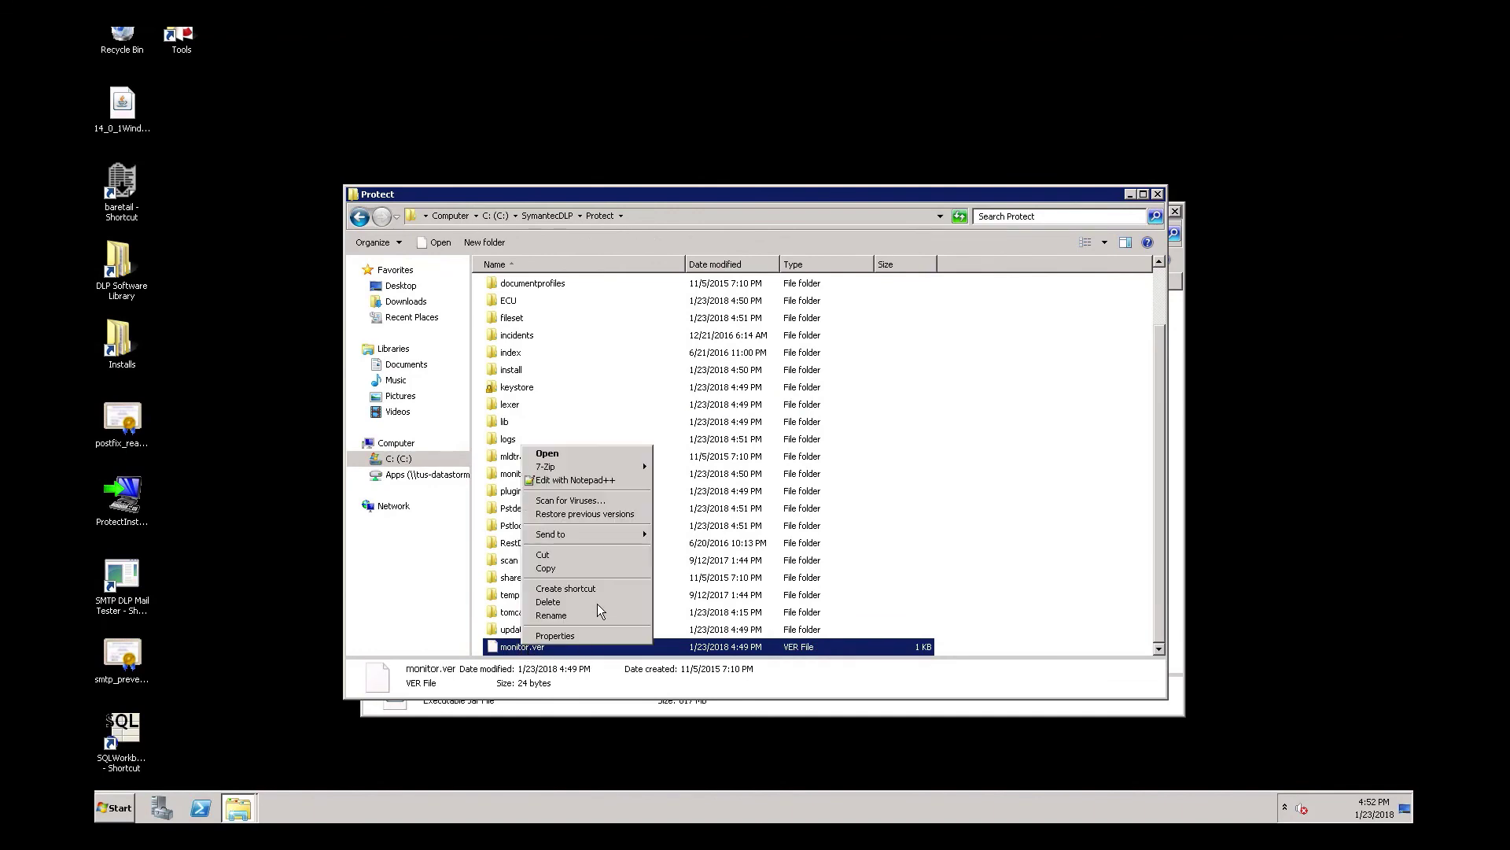
# Open monitor.ver in Notepad++ and highlight version 15.0.0.45028 on line 1
pyautogui.click(593, 480)
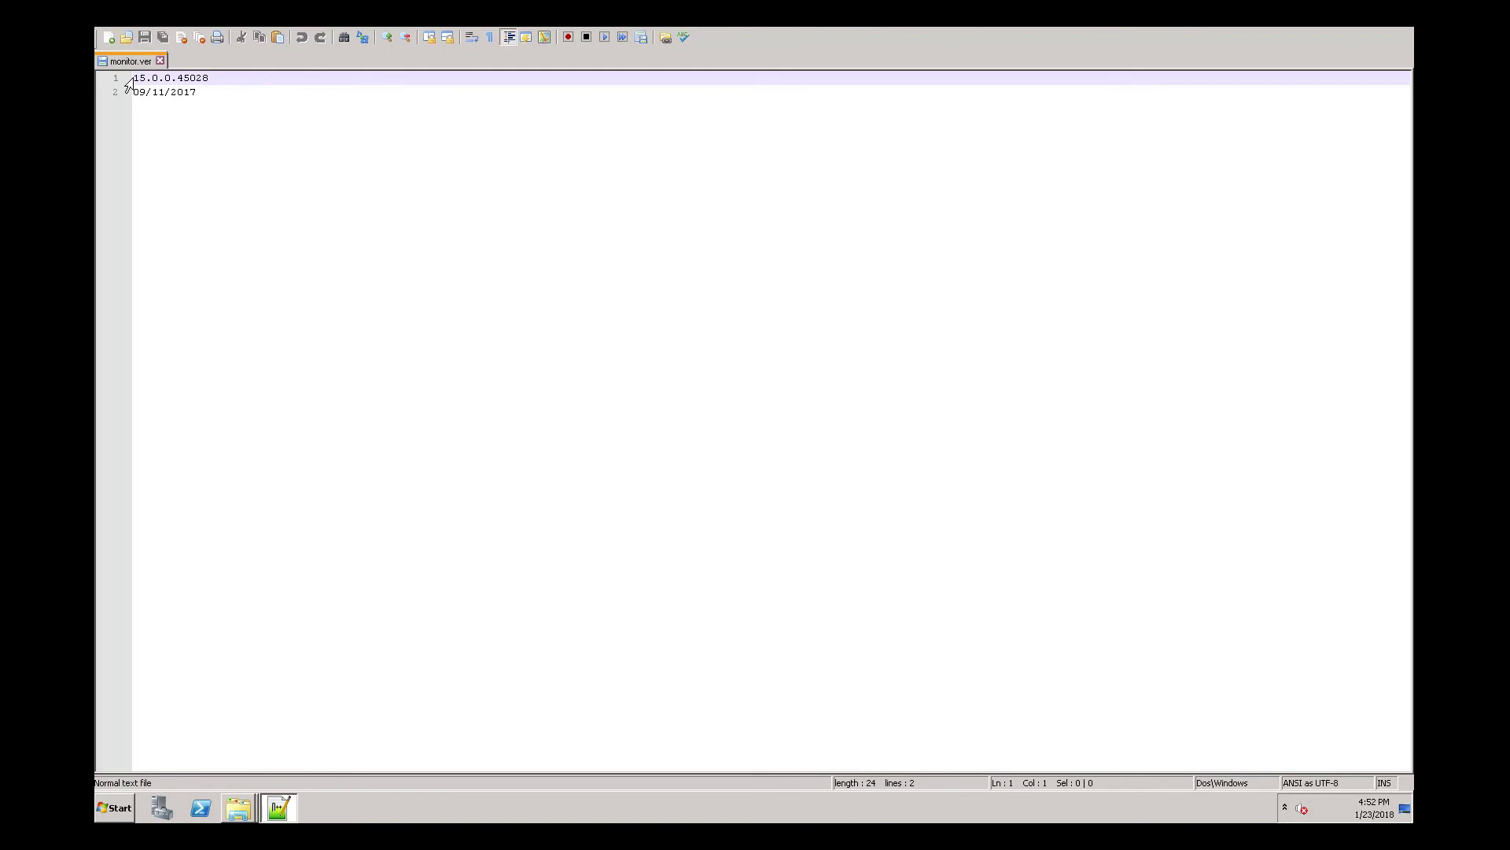
pyautogui.moveTo(134, 78); pyautogui.dragTo(210, 78)
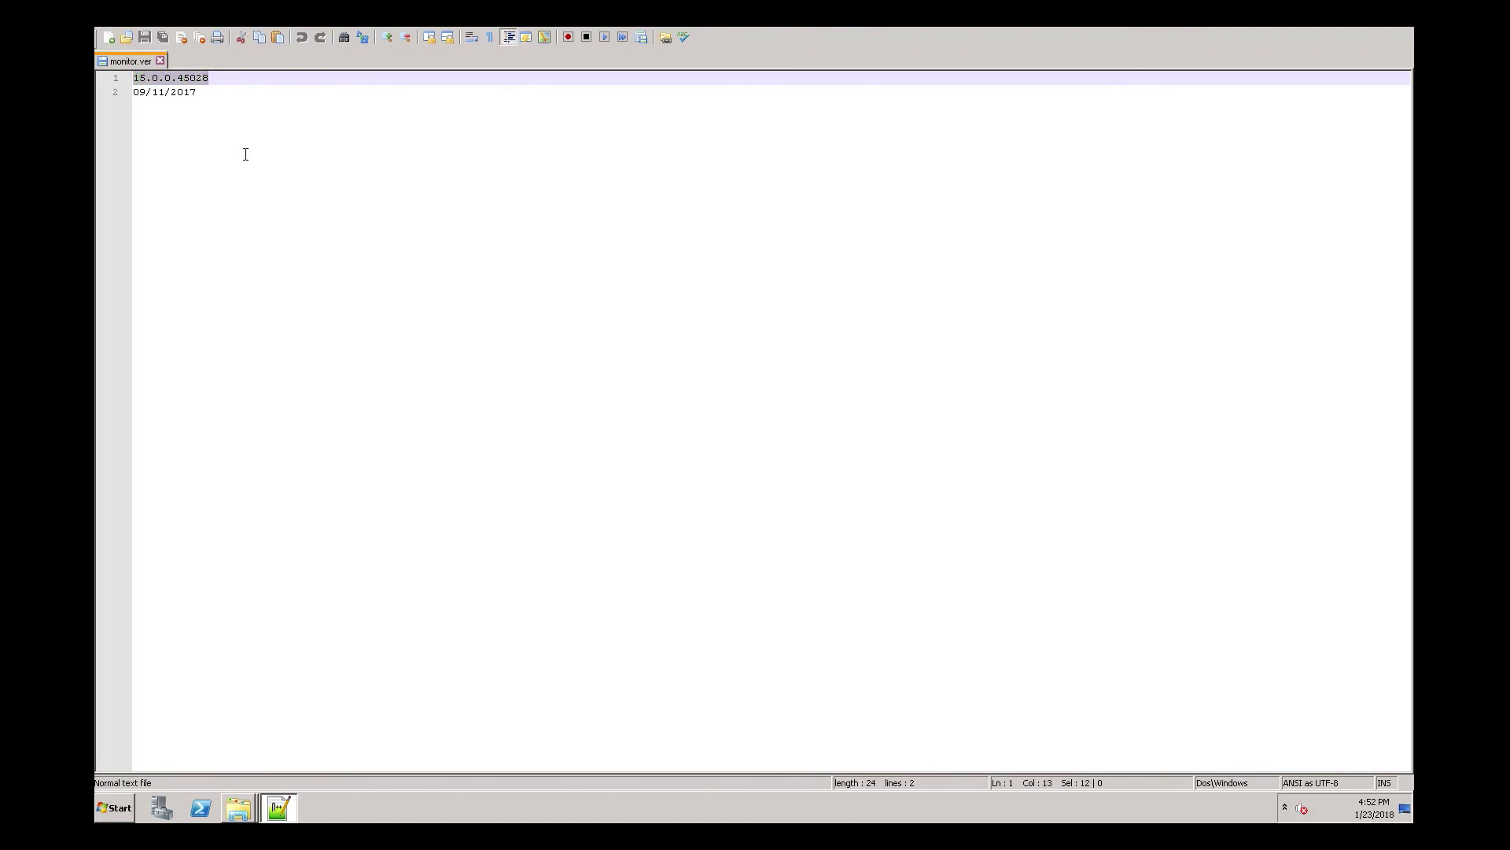